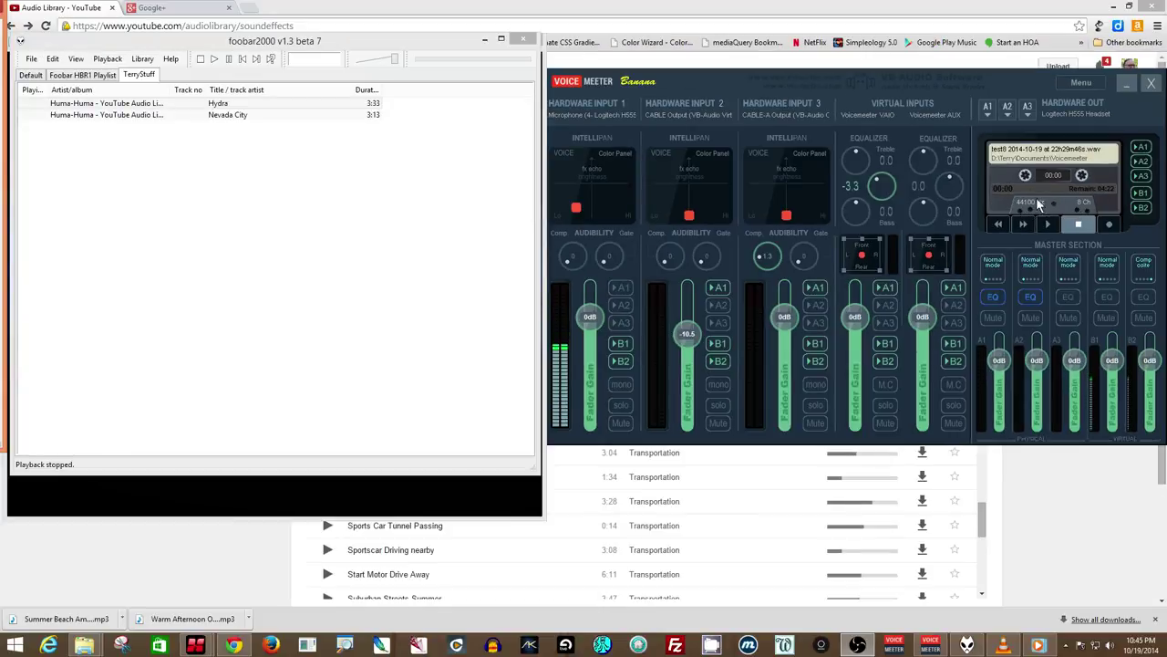
# Confirm the Tape Recorder Options stay at 8 channels and BWF file type
pyautogui.click(1079, 82)
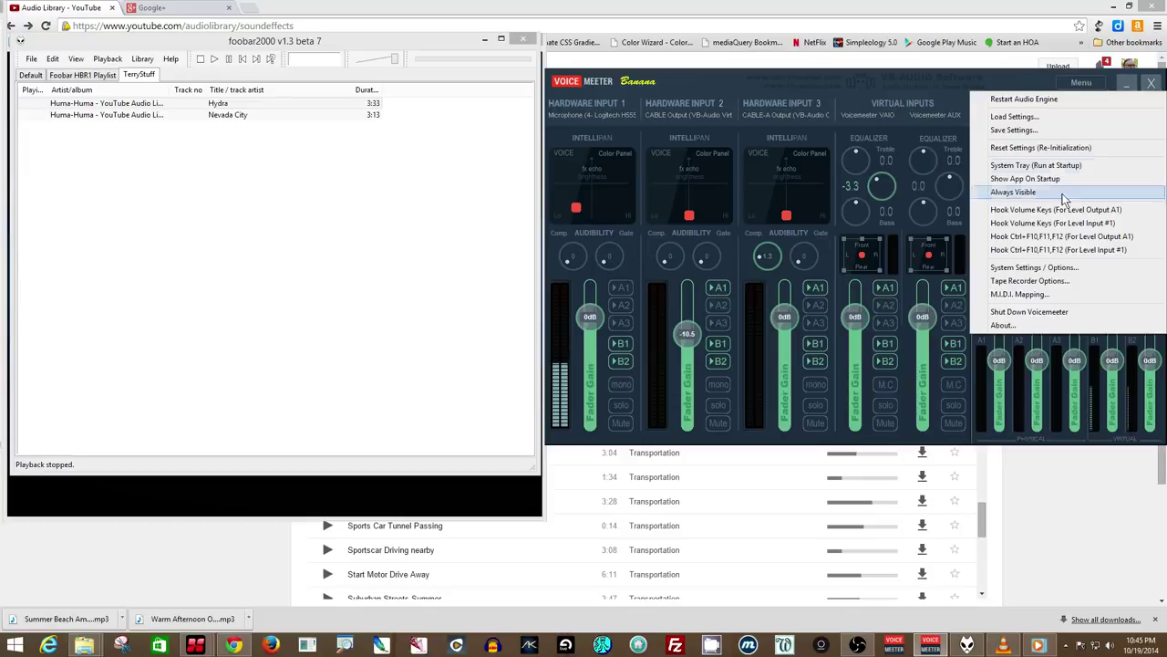
pyautogui.click(1049, 282)
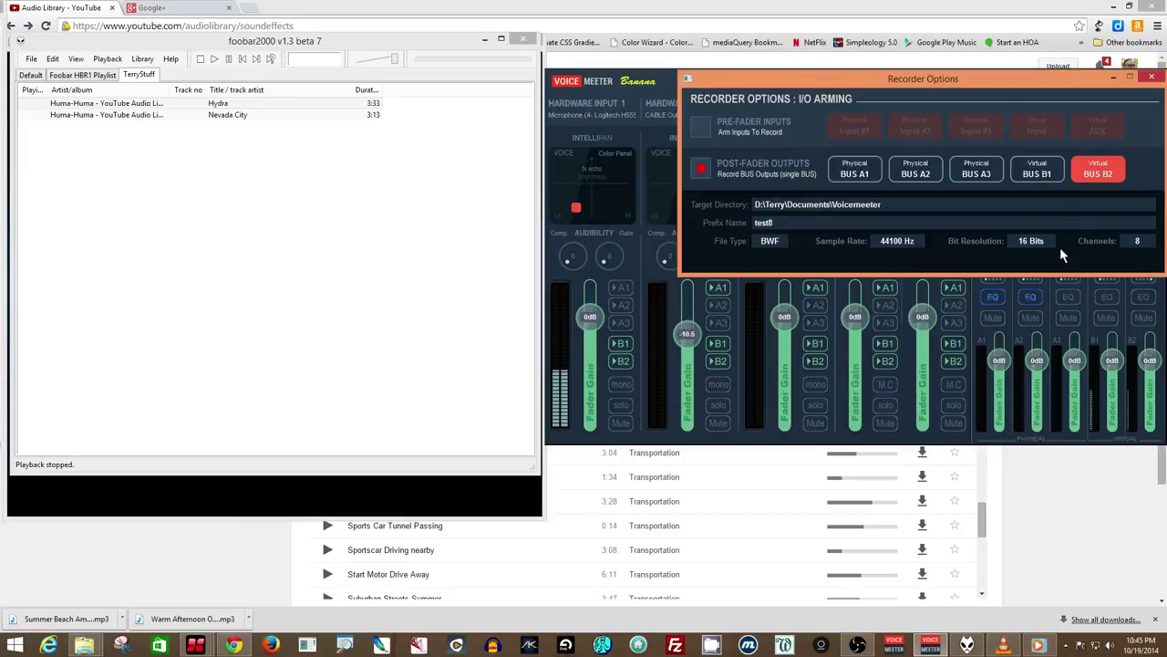
pyautogui.moveTo(1084, 80); pyautogui.dragTo(871, 66)
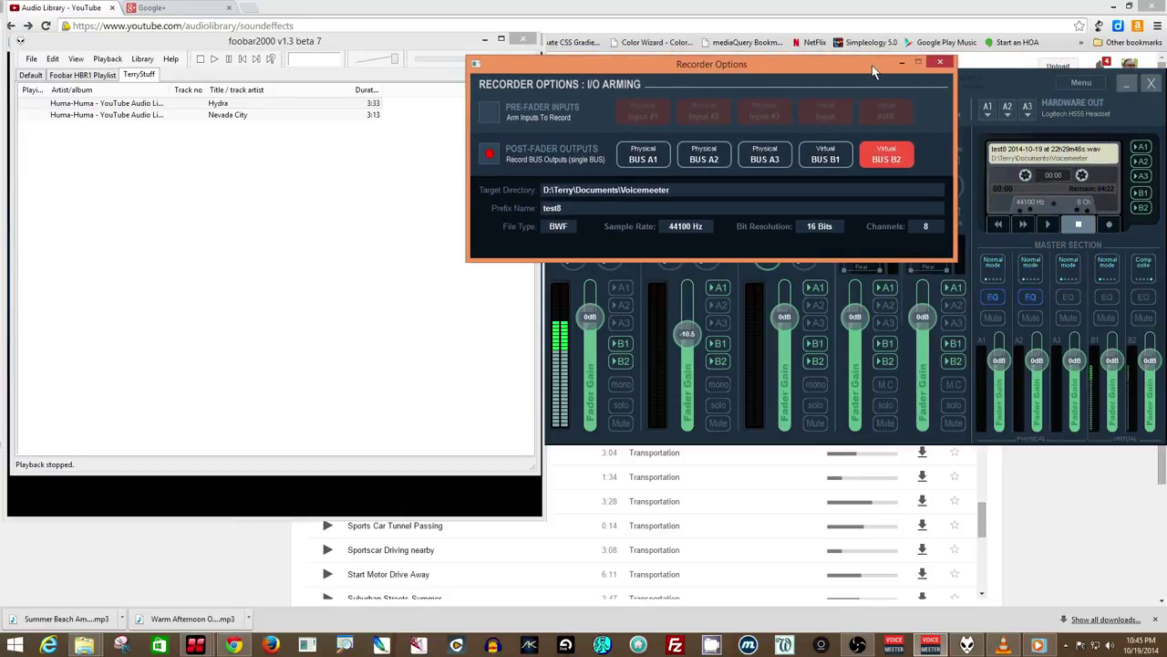
pyautogui.click(928, 228)
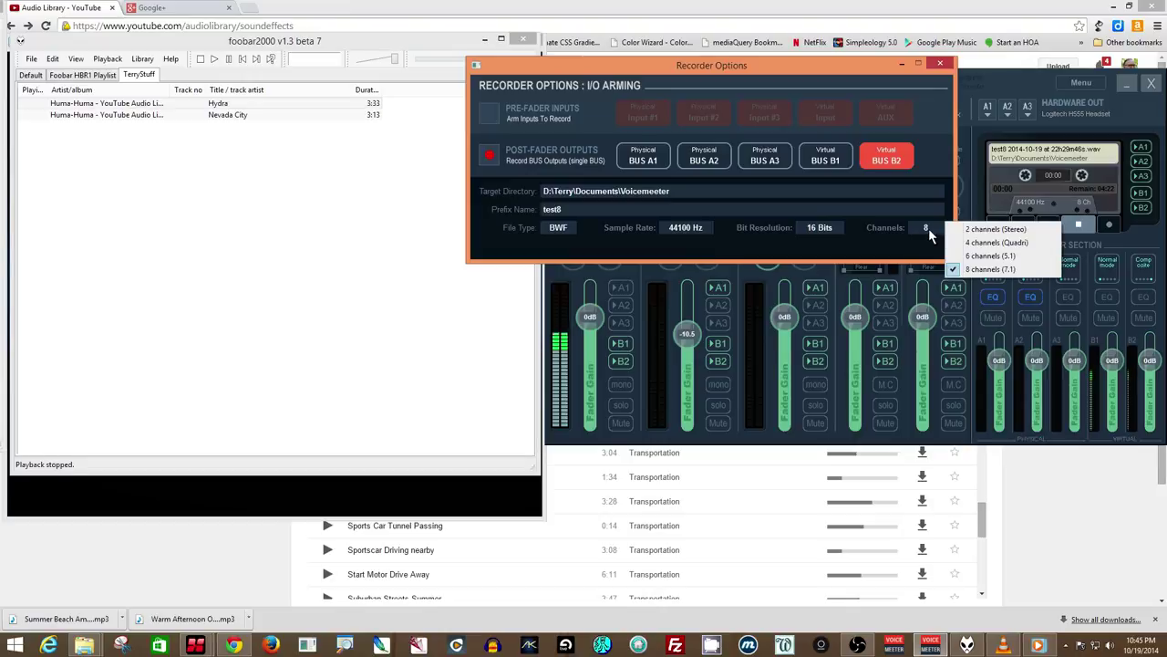
pyautogui.click(863, 250)
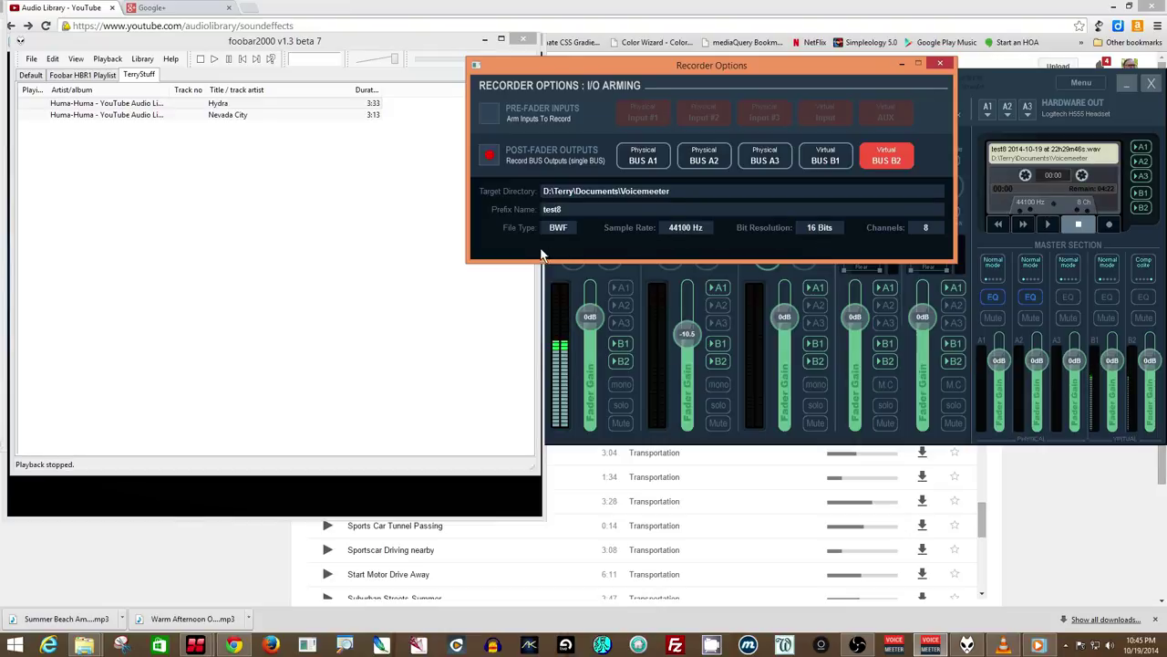
pyautogui.click(562, 229)
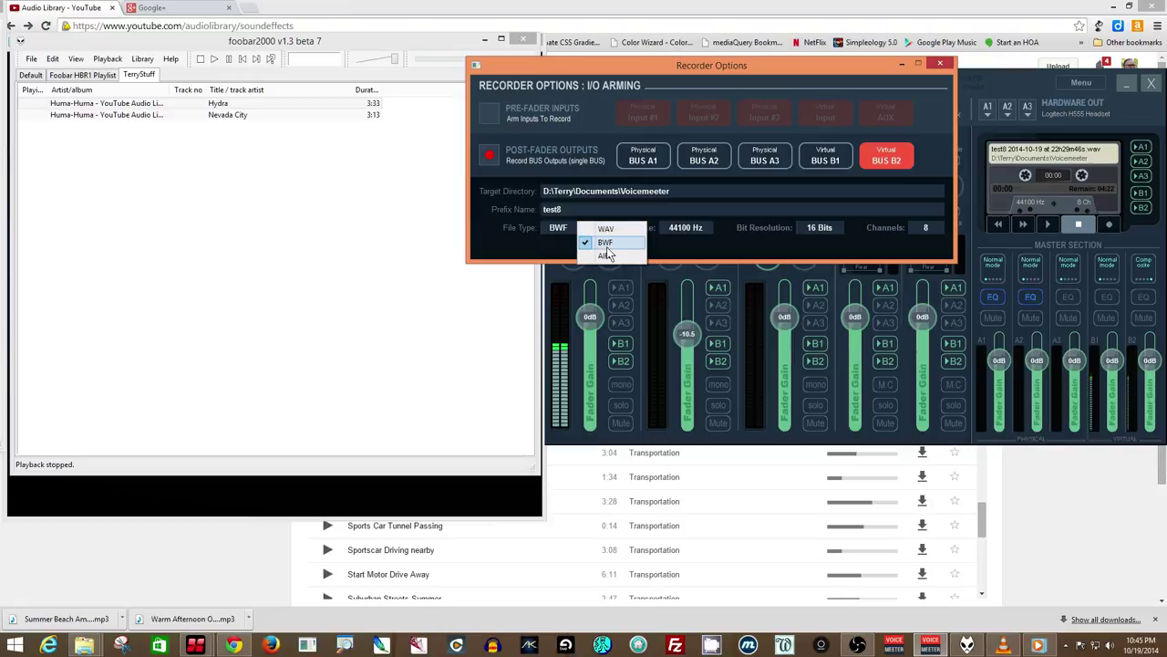
pyautogui.click(537, 244)
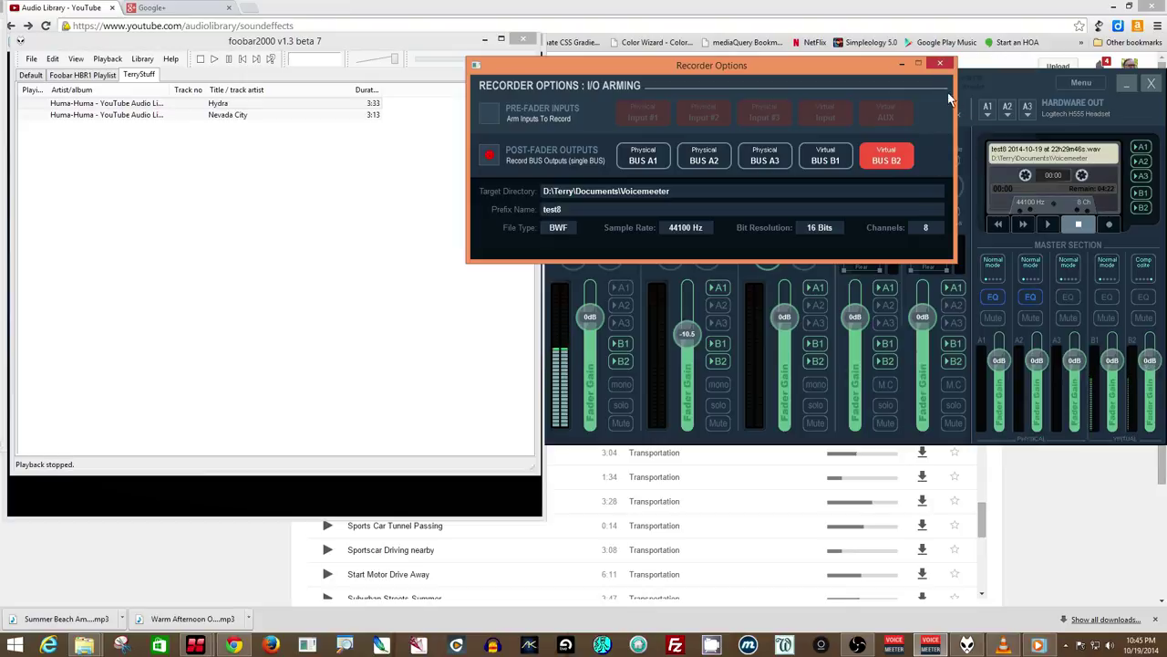
# Play Summer Beach Ambience in Windows Media Player, Nevada City in foobar2000, and Warm Afternoon Outdoors in VLC
pyautogui.click(941, 63)
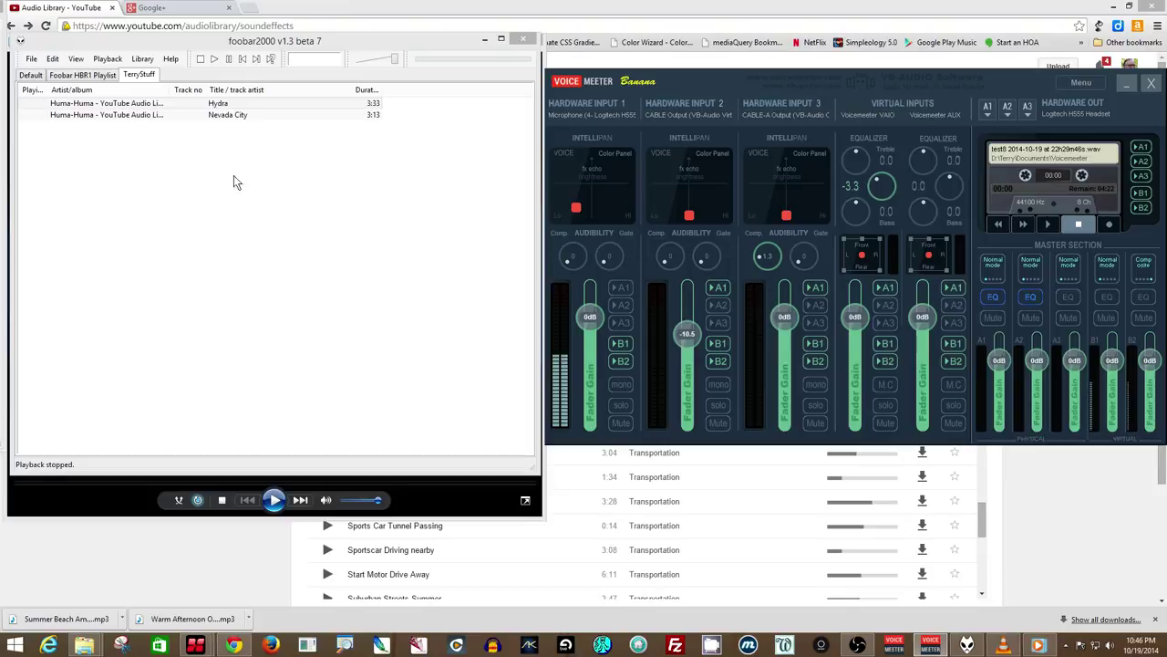
pyautogui.click(274, 499)
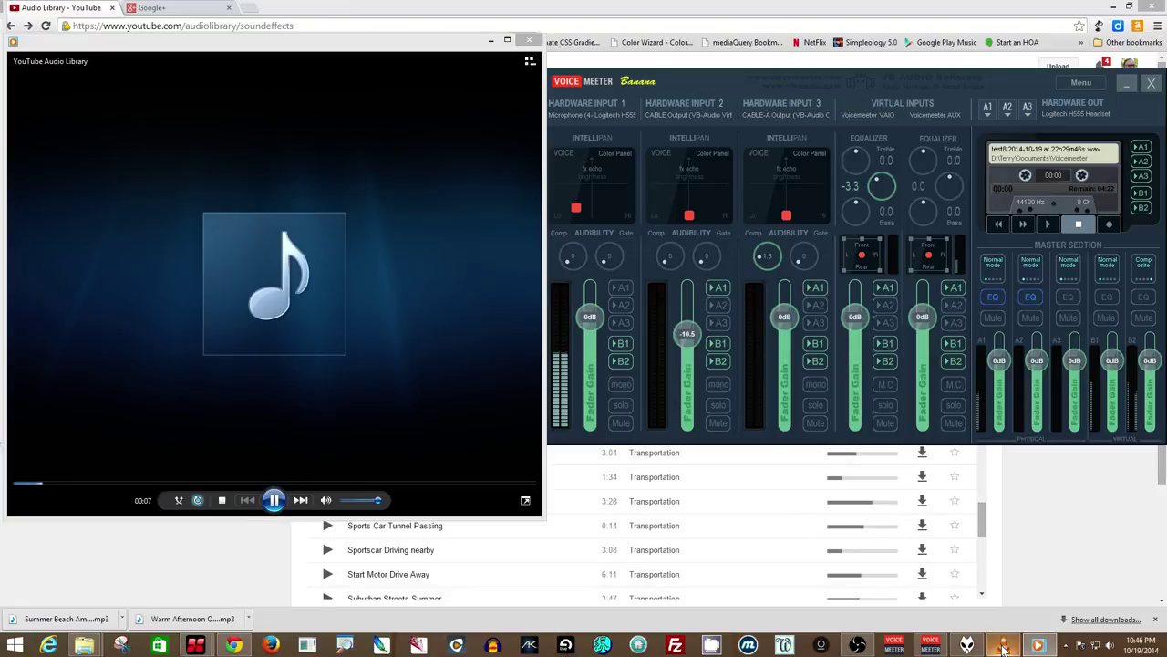
pyautogui.click(960, 648)
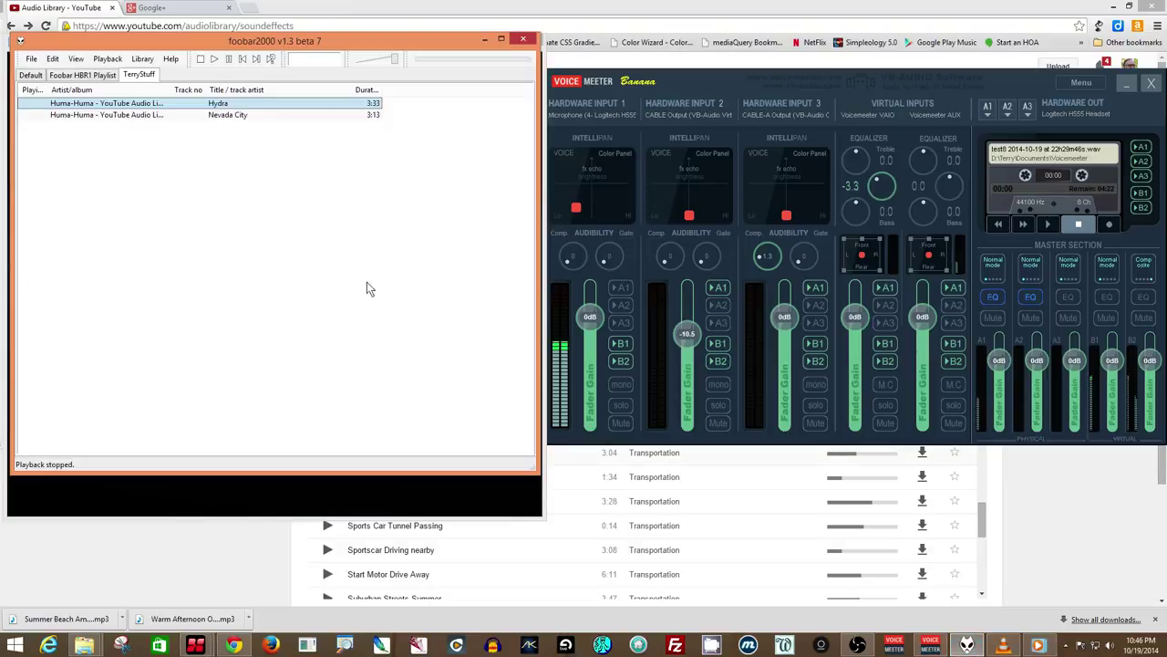
pyautogui.click(217, 62)
pyautogui.moveTo(1037, 645)
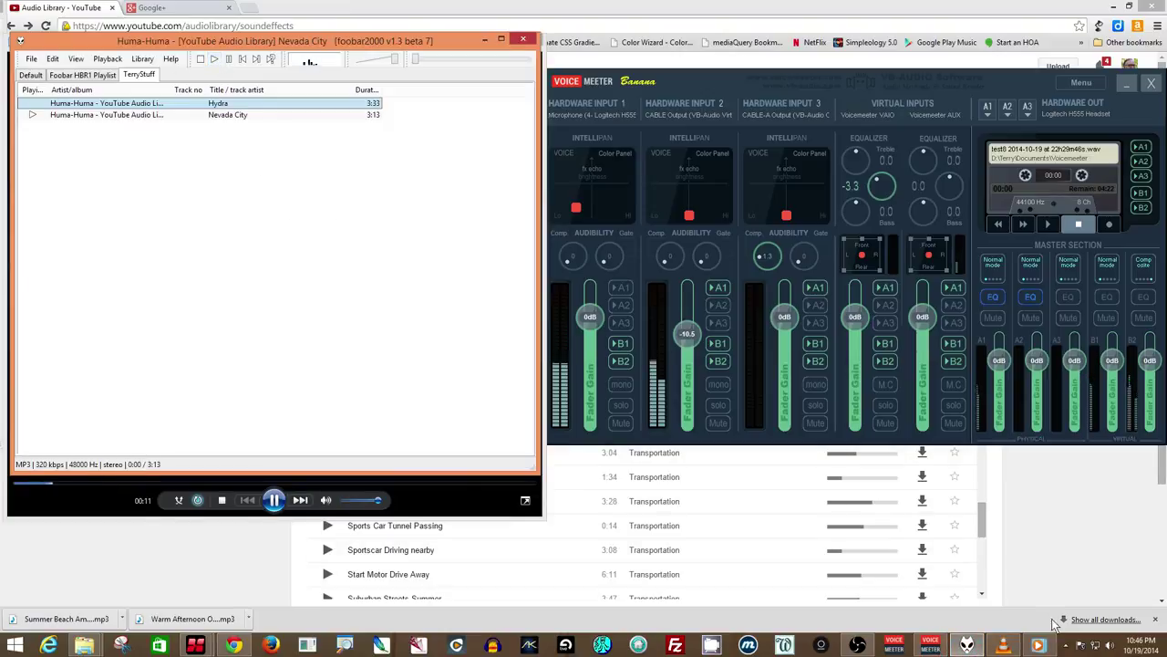
pyautogui.click(1003, 644)
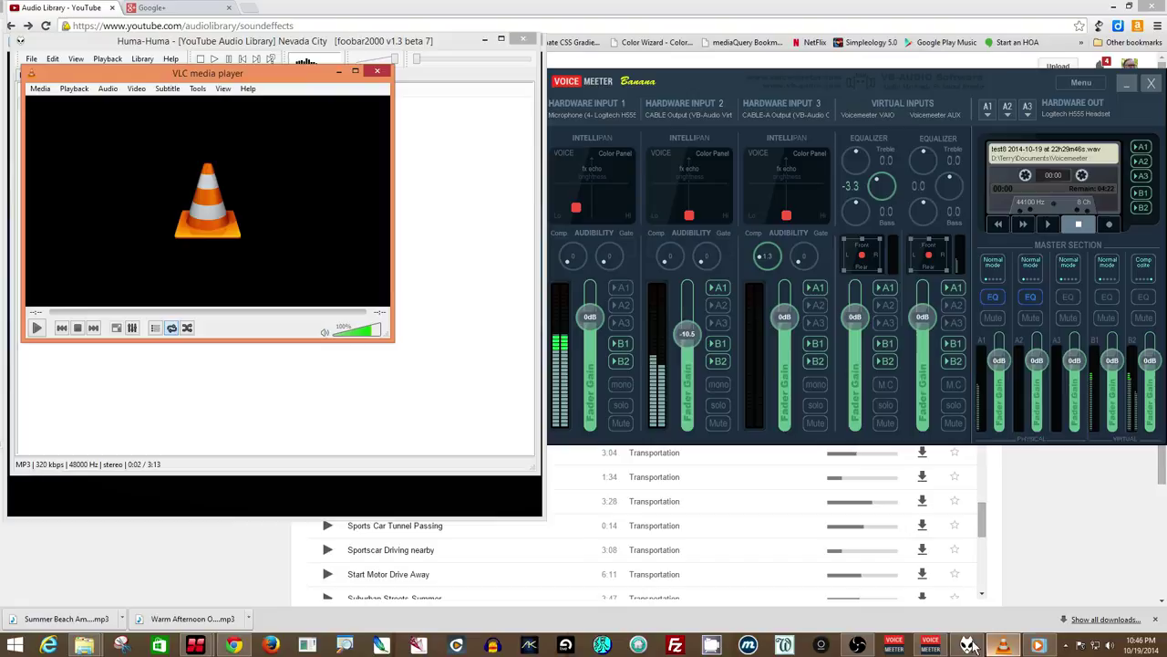
pyautogui.click(37, 328)
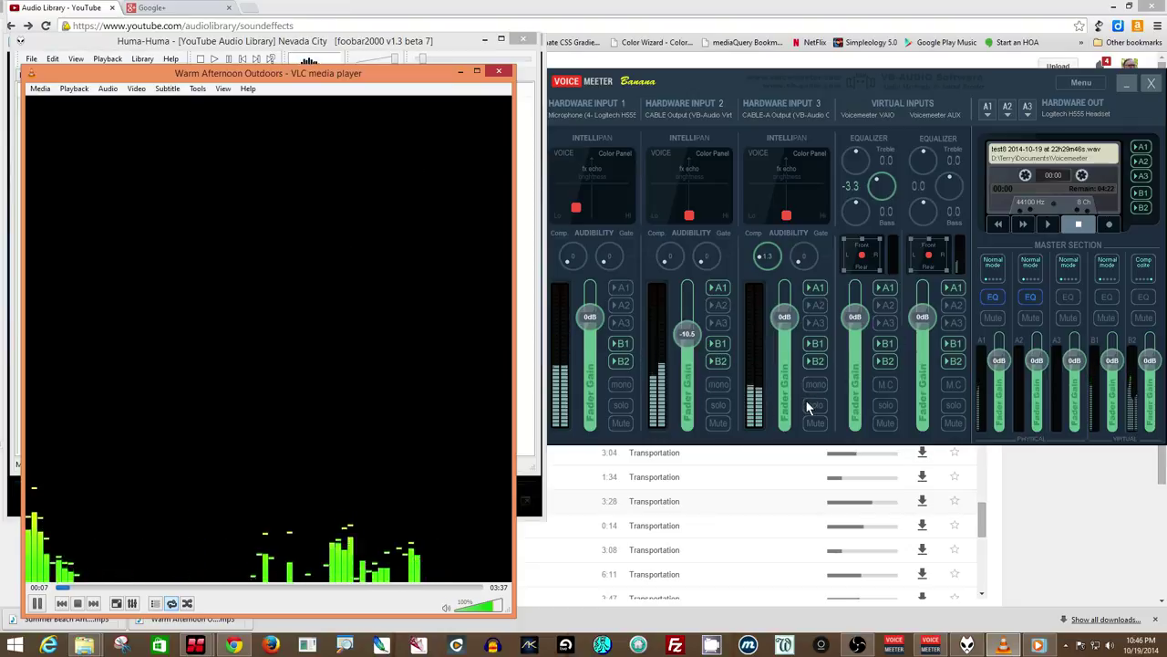
# Nudge the Hardware Input 2 gain knob down to -10.8 dB
pyautogui.moveTo(688, 334)
pyautogui.mouseDown()
pyautogui.moveTo(689, 376)
pyautogui.moveTo(690, 330)
pyautogui.mouseUp()
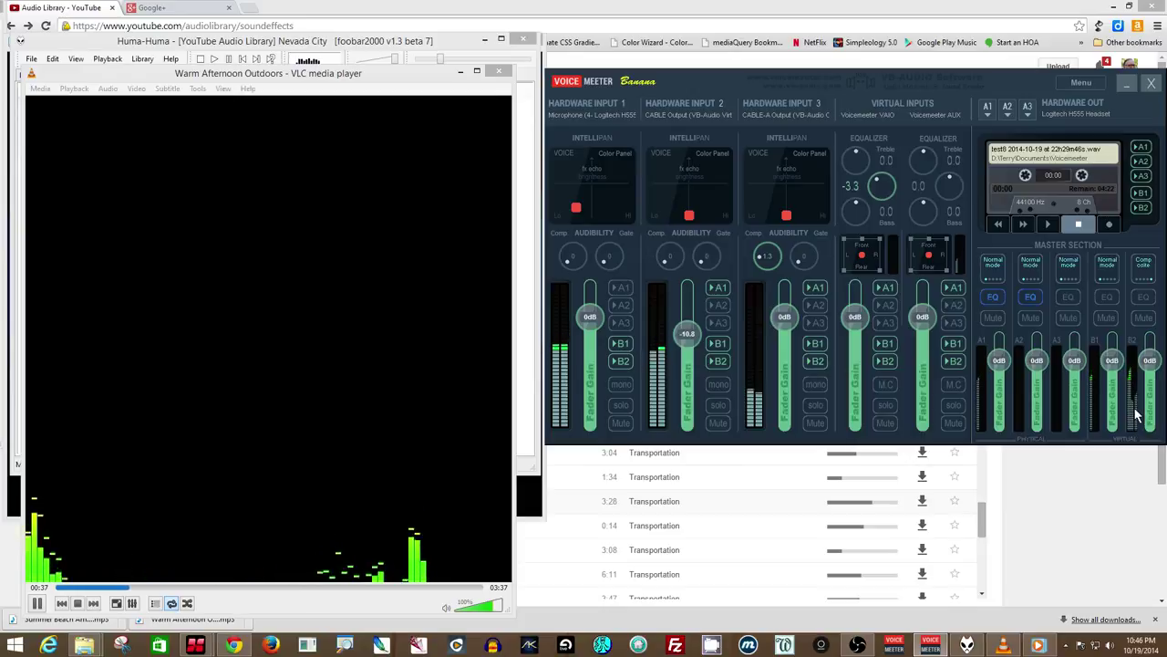
# Open System Settings and check that the first Patch Composite channel stays on IN#1 Left
pyautogui.click(1092, 82)
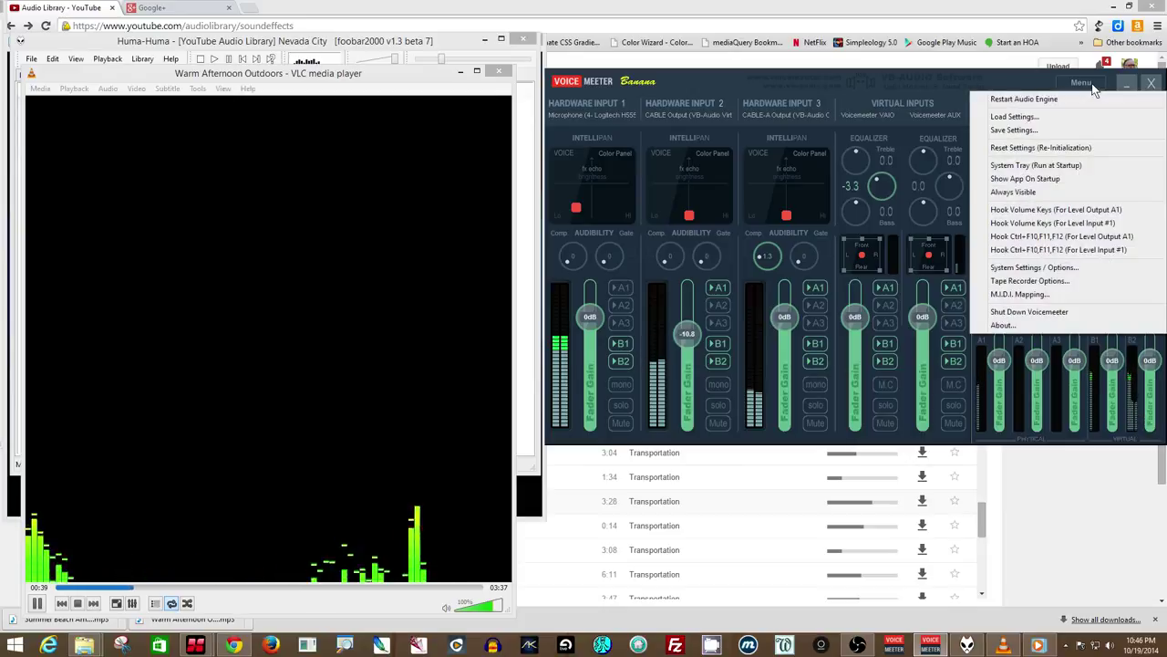
pyautogui.click(1036, 270)
pyautogui.moveTo(1013, 80); pyautogui.dragTo(369, 45)
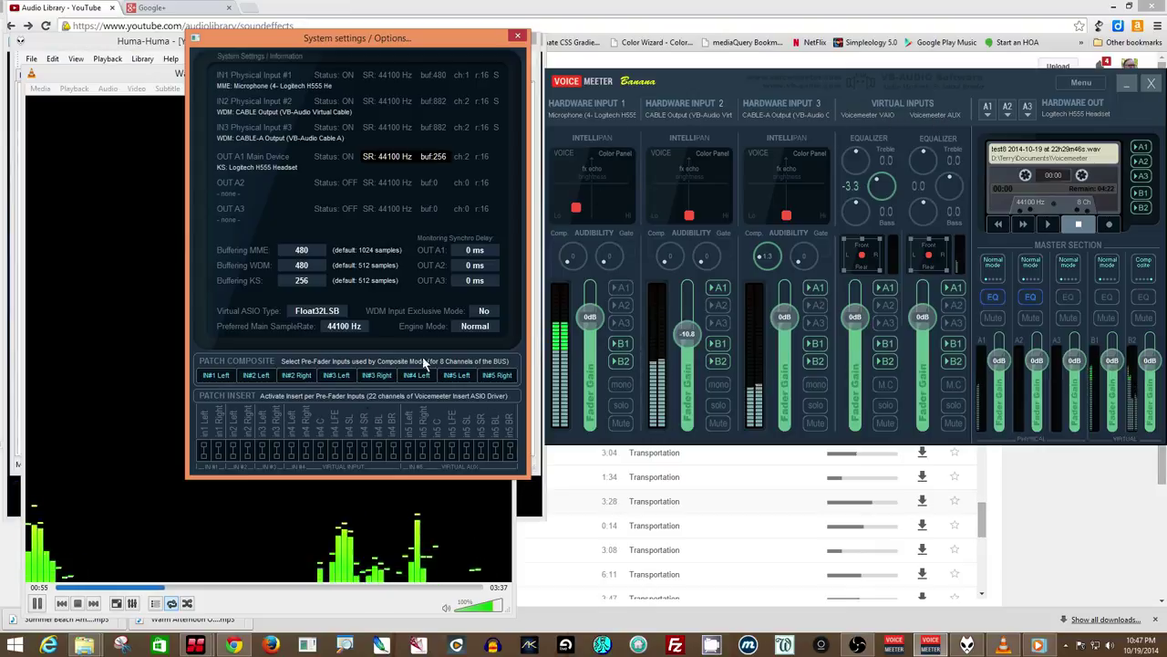
pyautogui.click(215, 376)
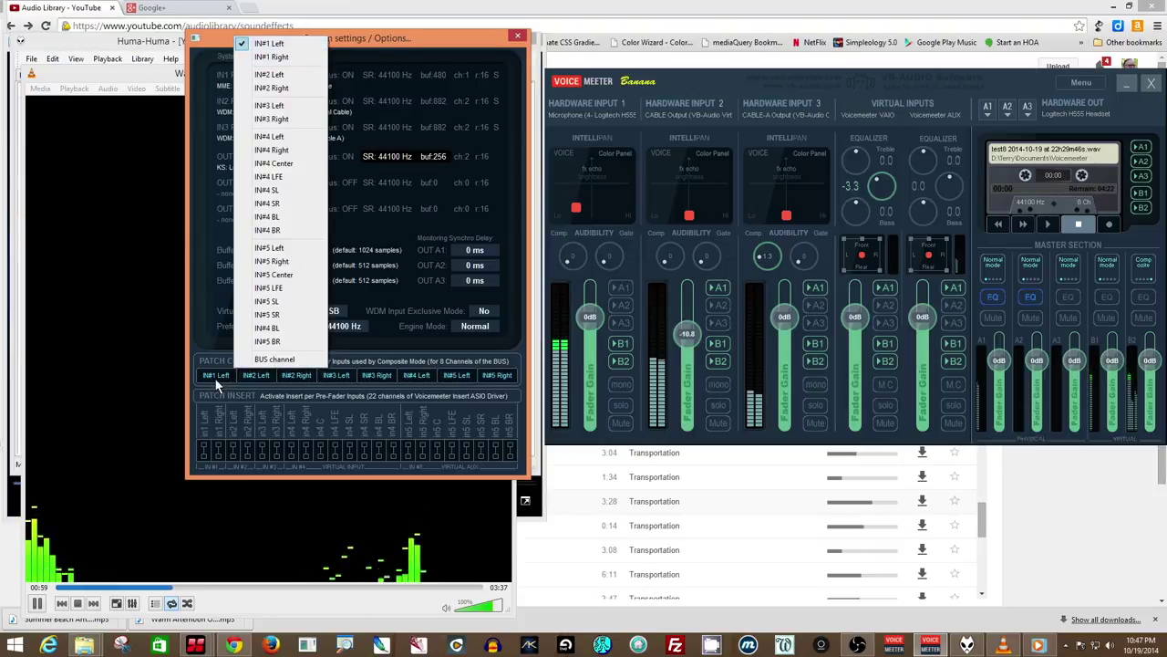
pyautogui.click(194, 393)
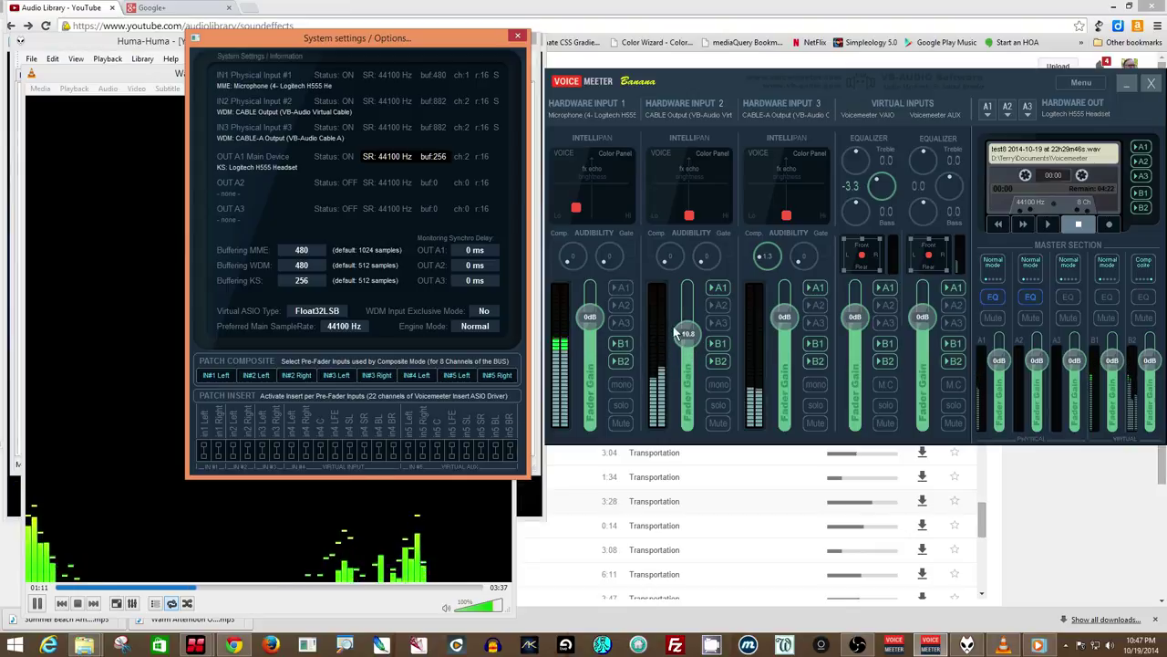
pyautogui.click(626, 288)
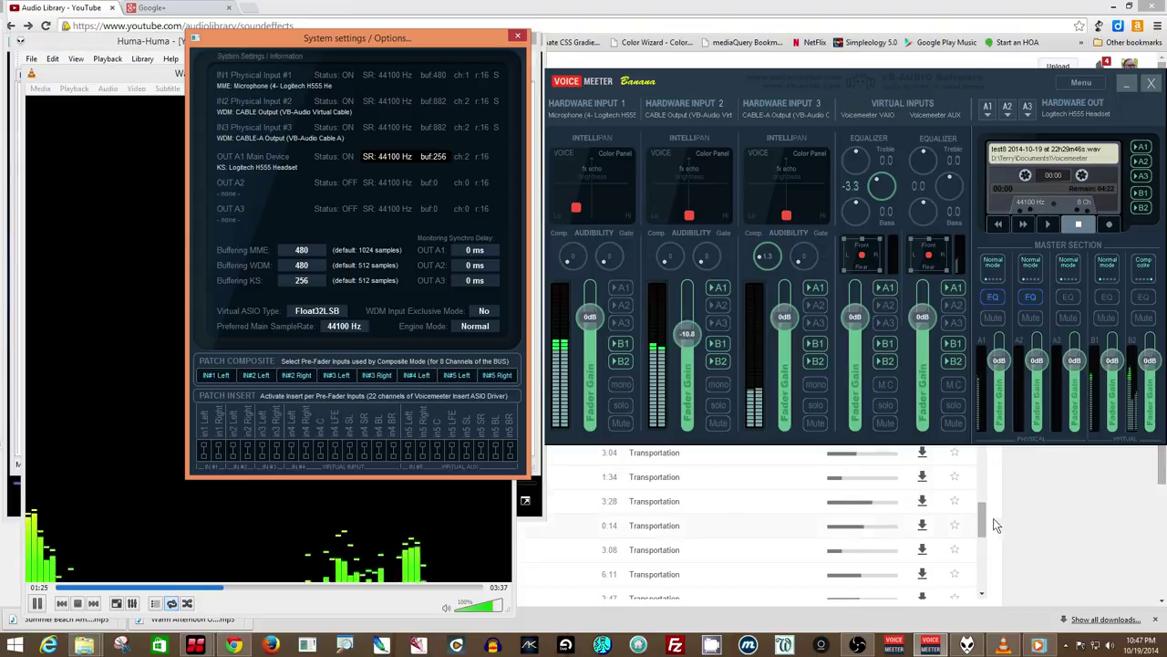
# Preview Space Craft Passing Pulse Stutter in Chrome, then return to Voicemeeter
pyautogui.click(1034, 497)
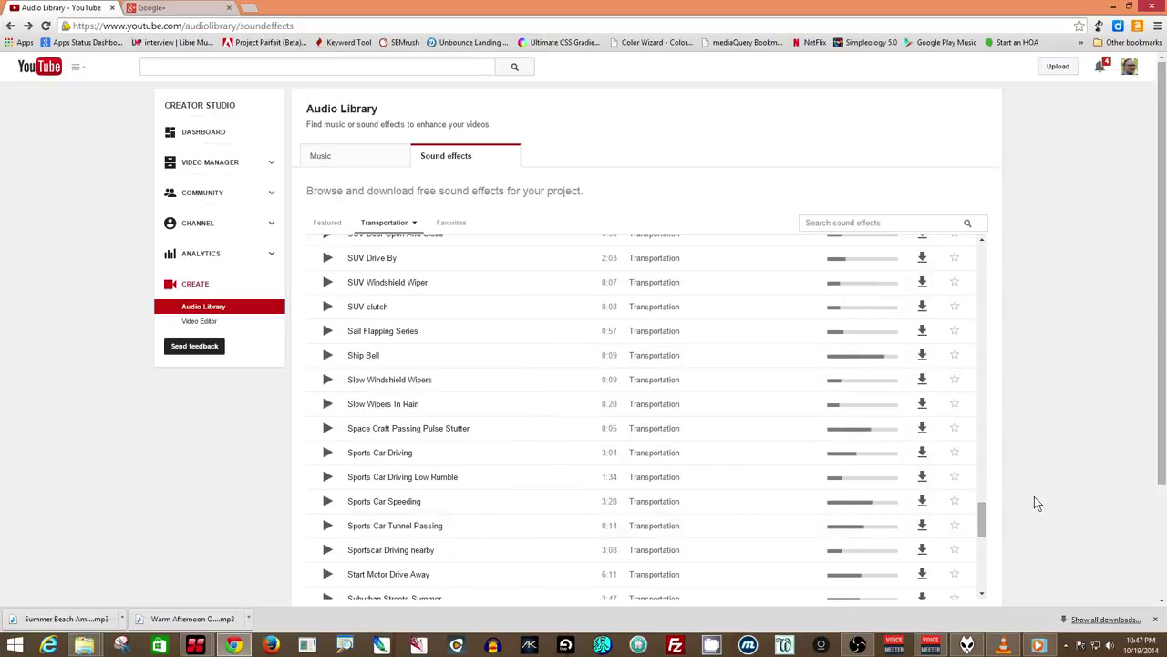
pyautogui.click(328, 428)
pyautogui.click(932, 647)
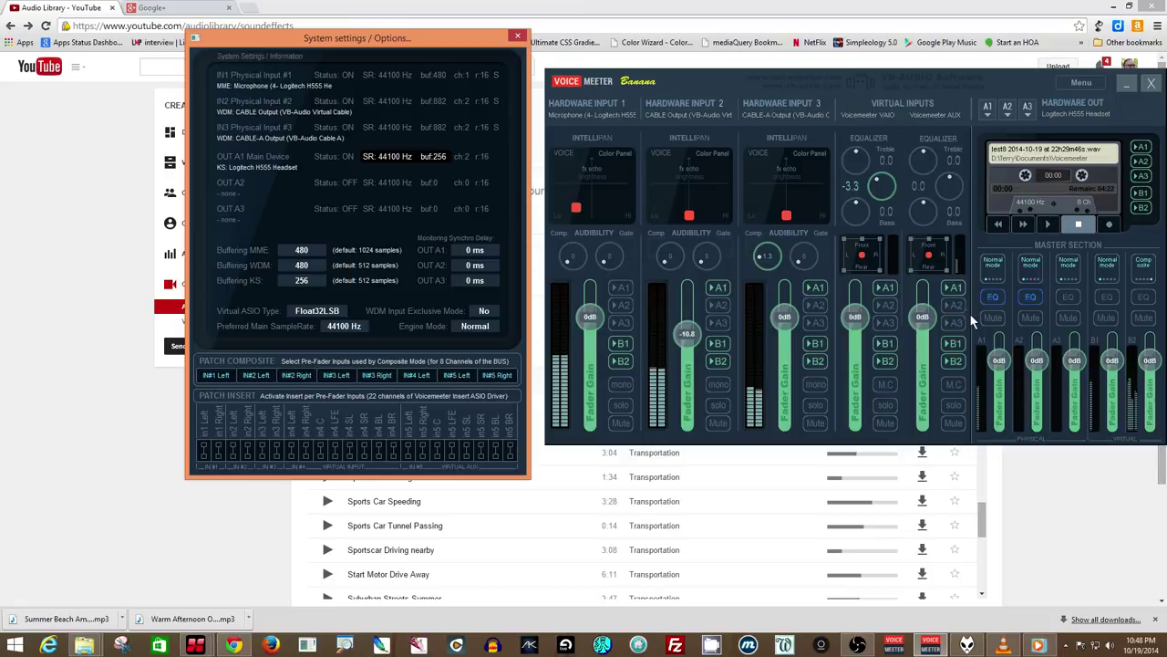
# Close System Settings and start recording the 8-channel test8 file
pyautogui.click(1111, 228)
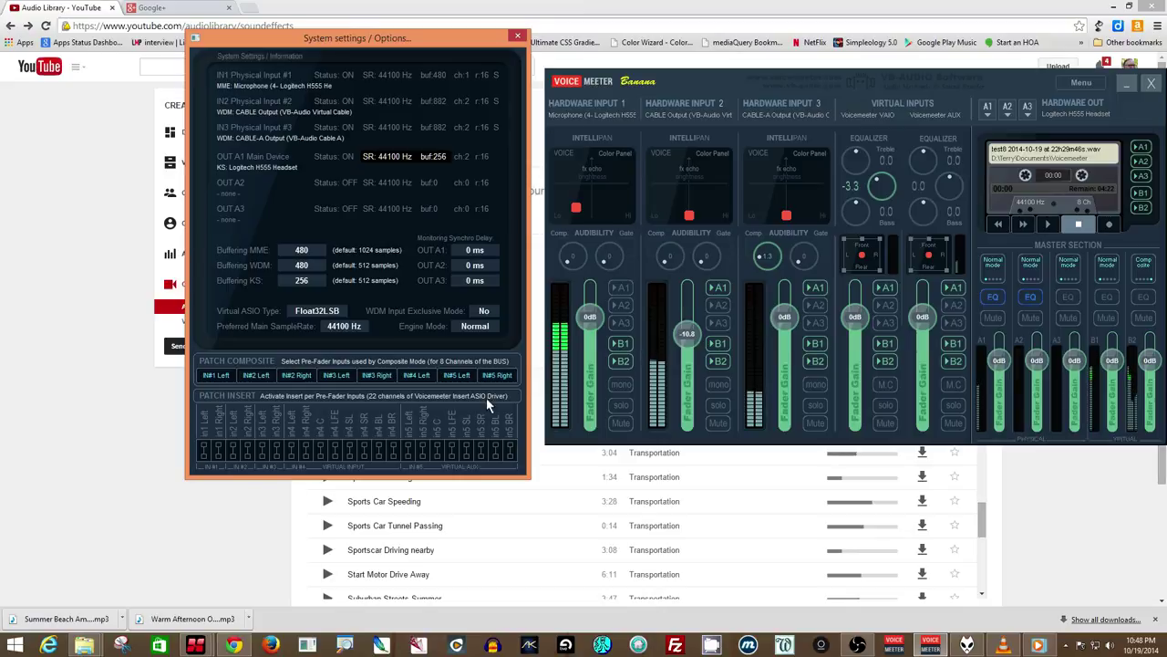
pyautogui.click(519, 37)
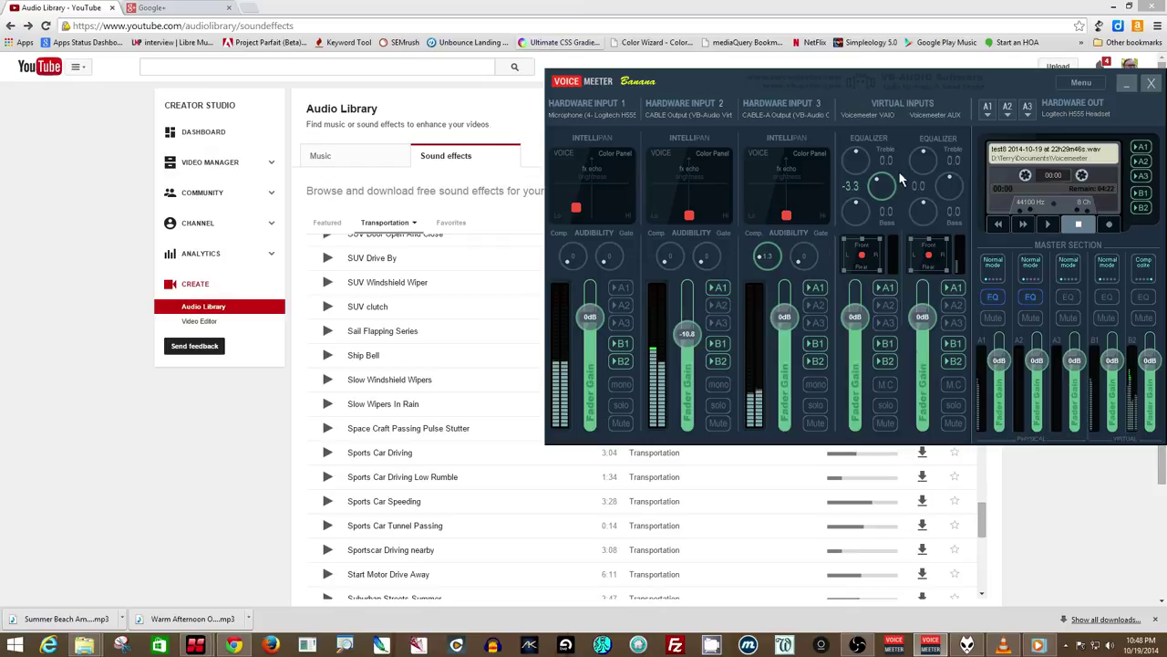
pyautogui.click(1110, 224)
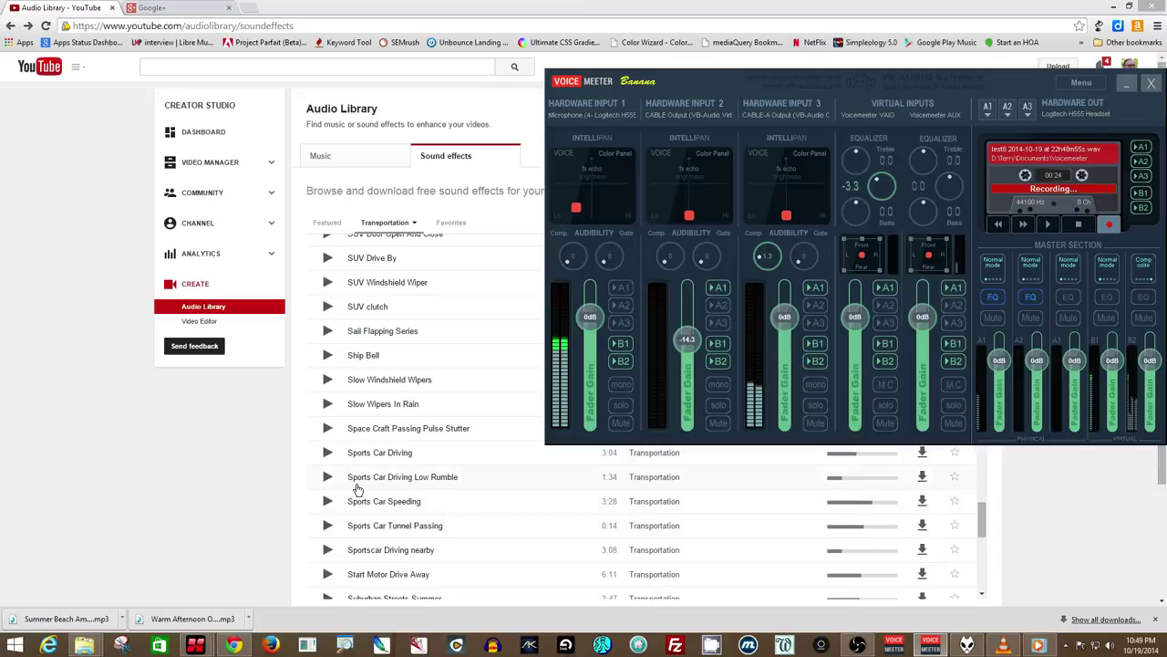
pyautogui.click(326, 434)
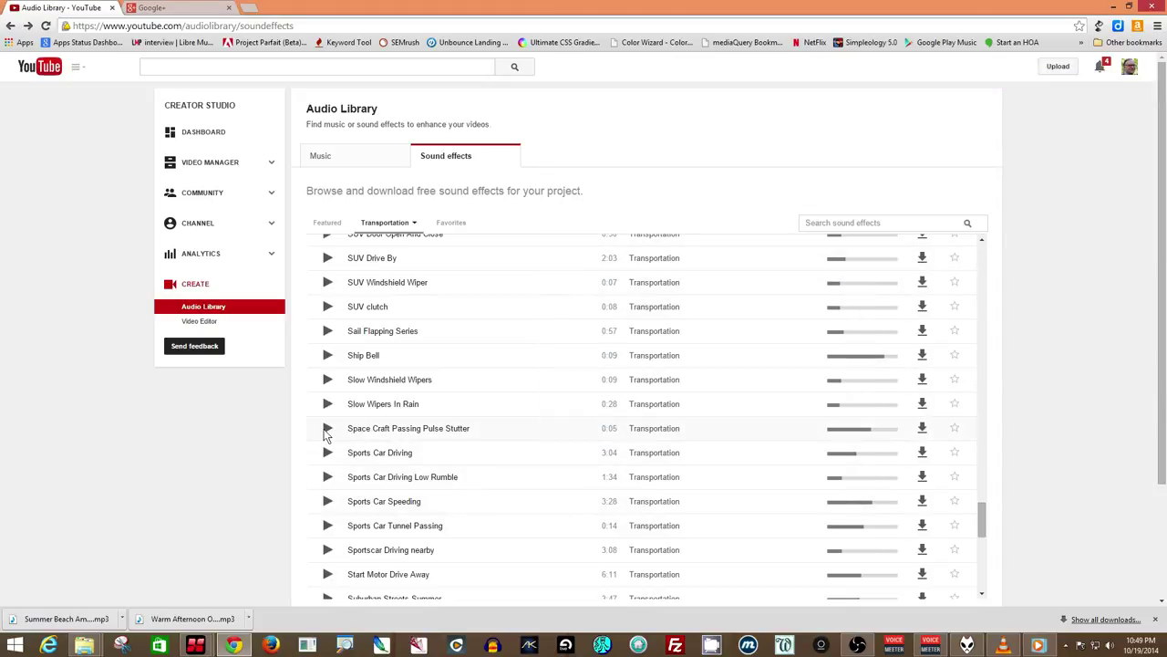
pyautogui.click(931, 645)
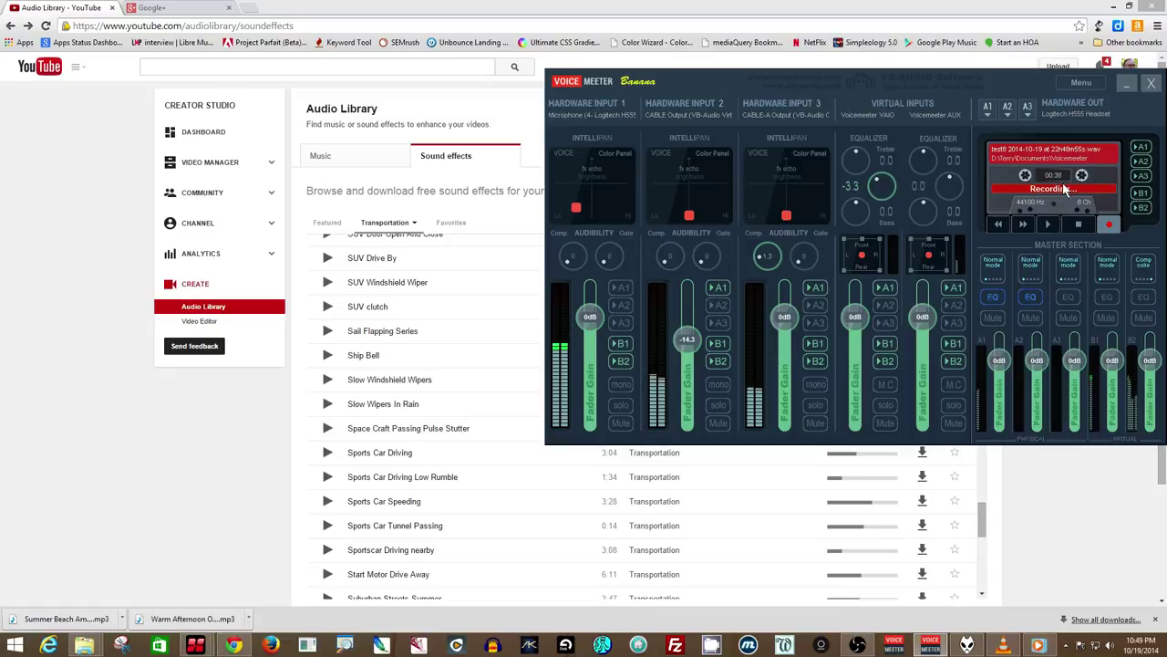
# Review the recorder's I/O arming, then lower Hardware Input 2 to -16.3 dB
pyautogui.click(1082, 83)
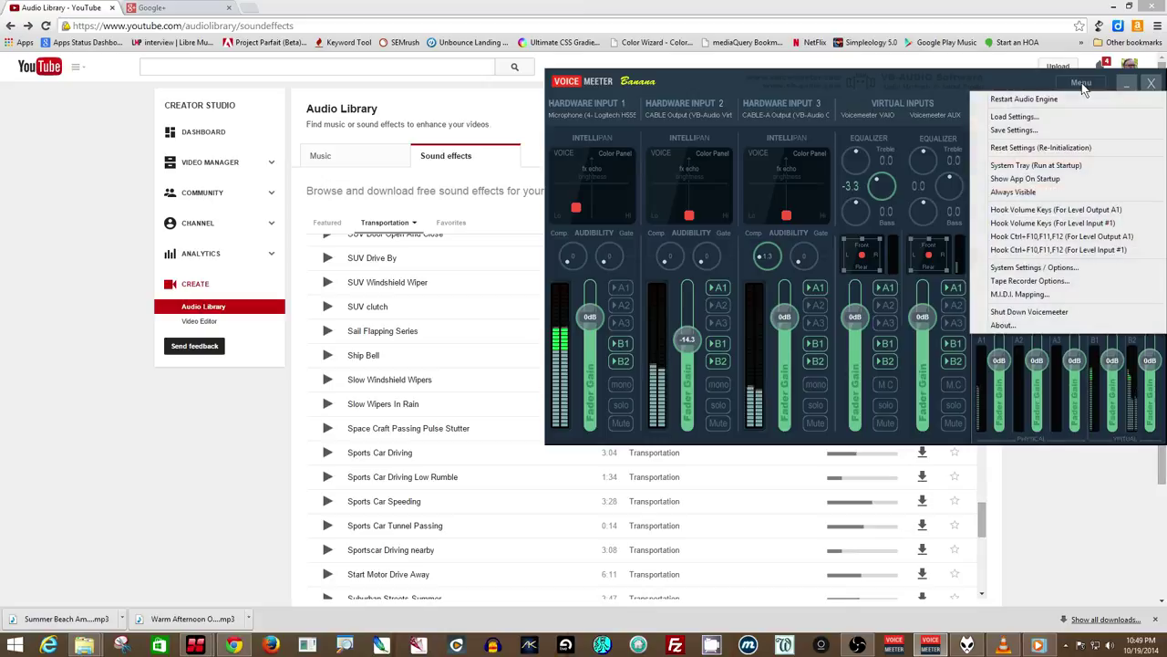
pyautogui.click(1049, 281)
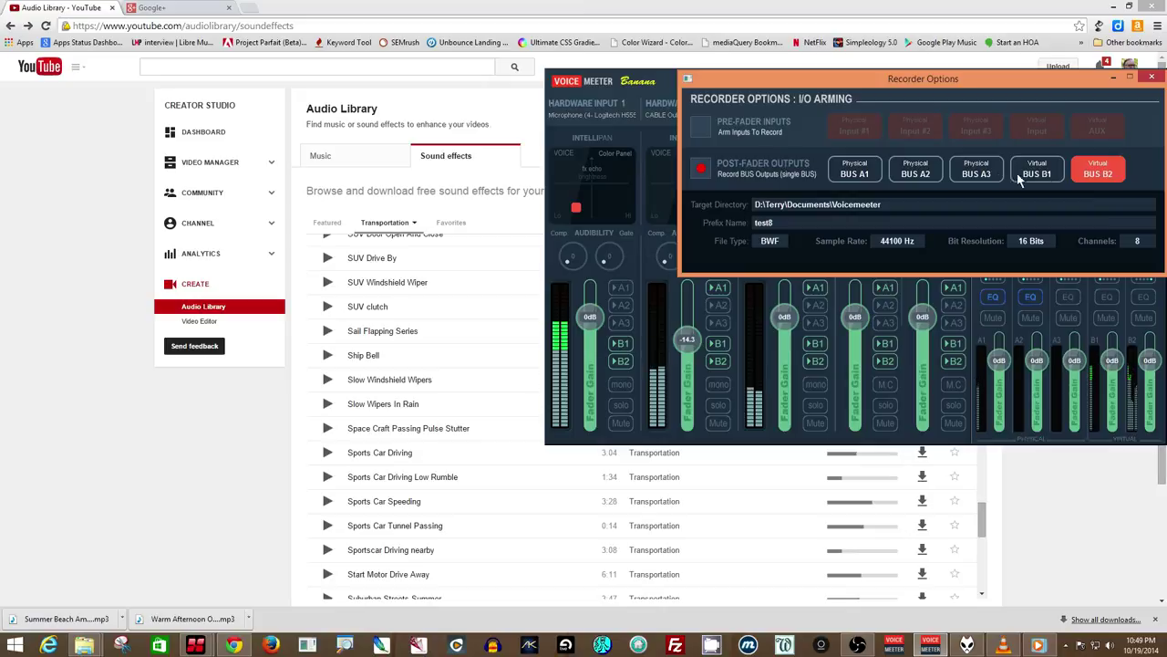
pyautogui.click(1153, 78)
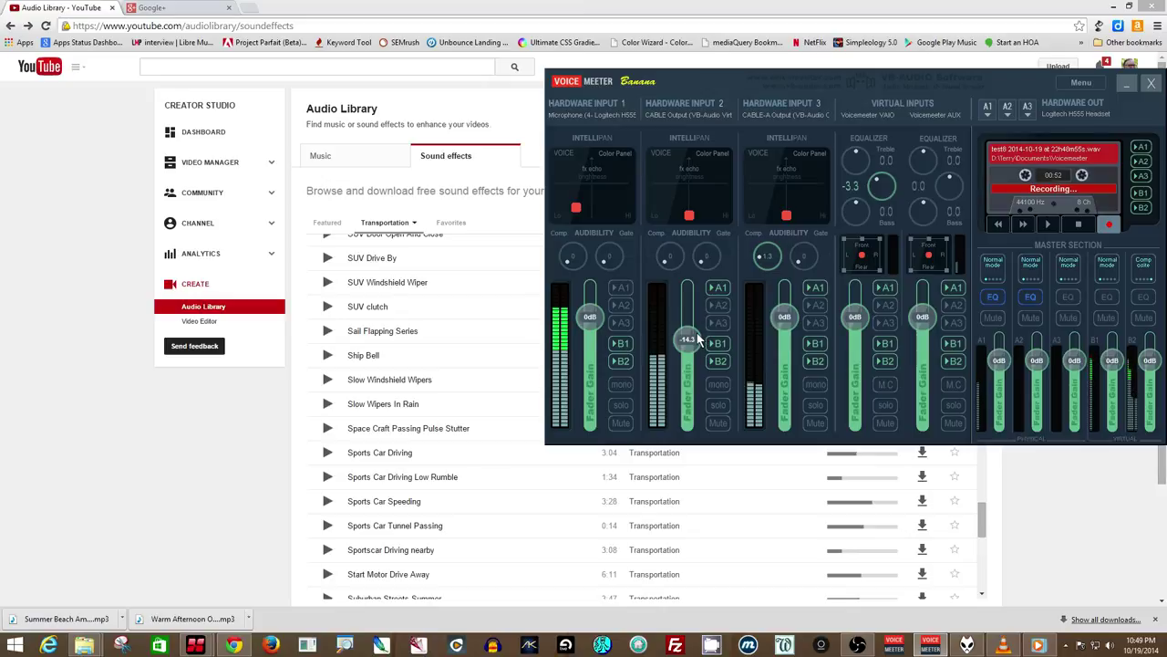
pyautogui.scroll(-1, 698, 336)
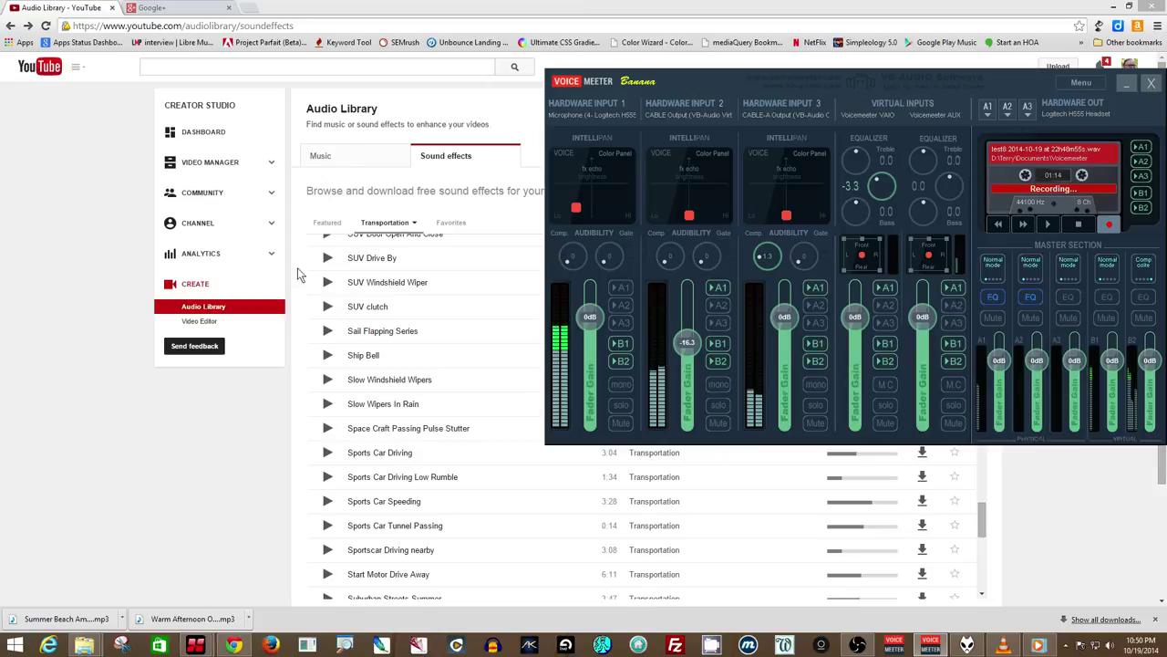
# Dismiss the account panel in Chrome and play the Sports Car Speeding sound effect
pyautogui.click(194, 421)
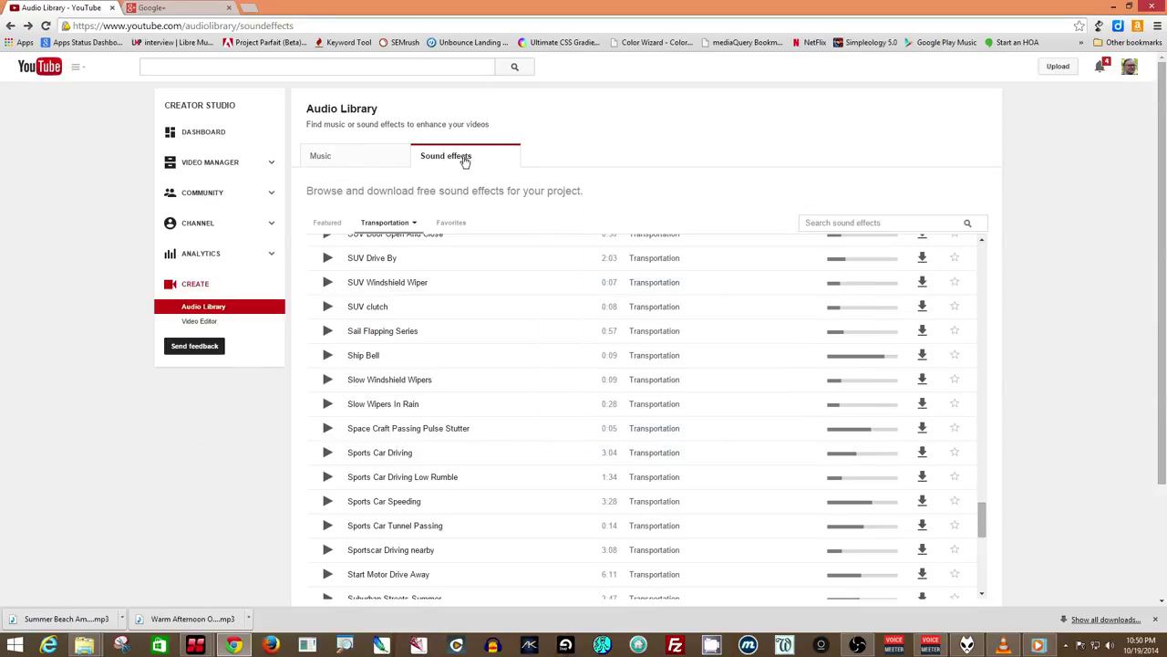
pyautogui.click(1129, 68)
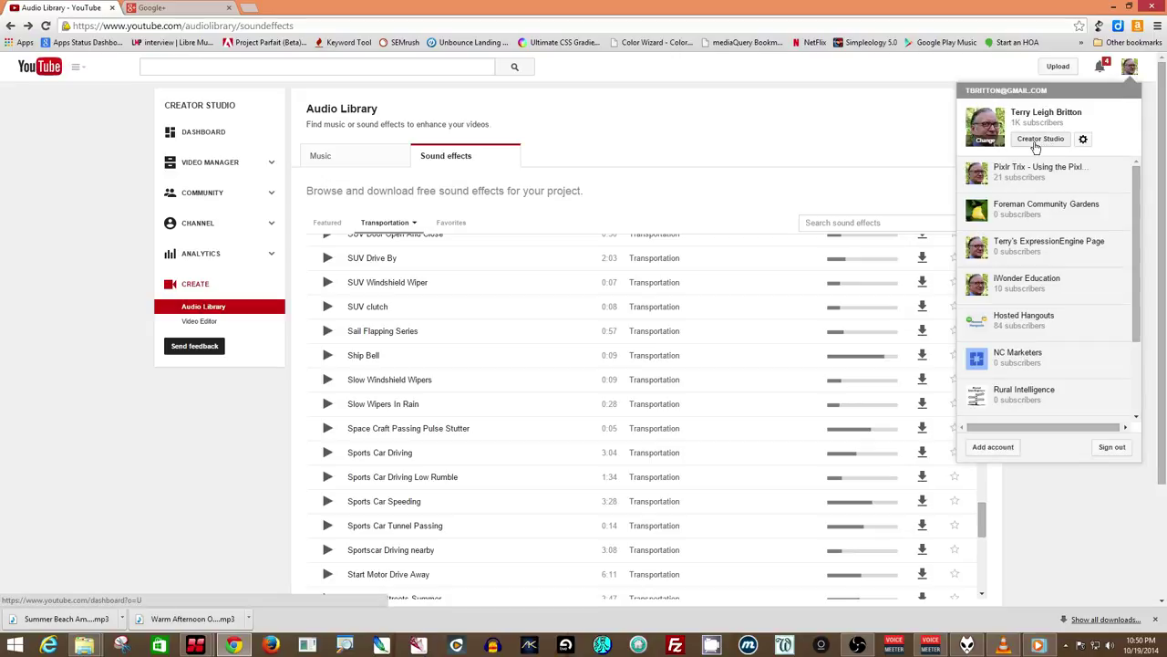
pyautogui.click(779, 128)
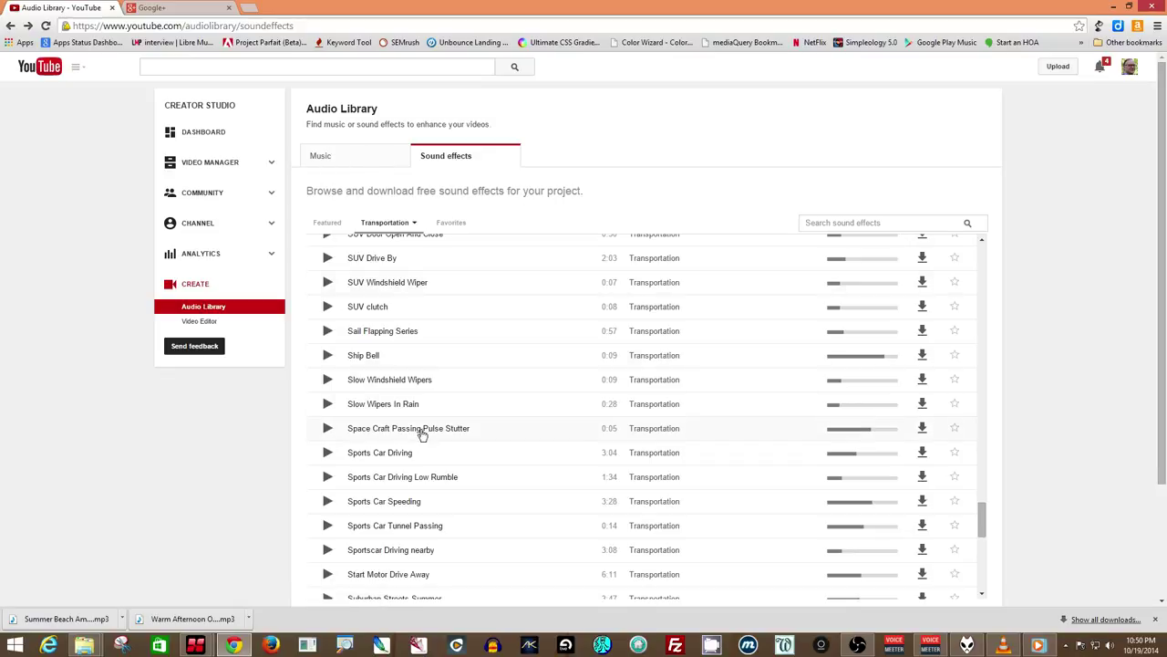
pyautogui.click(327, 501)
# Lower Virtual Input 1 to -13.2 dB, Virtual Input 2 to about -11 dB, Hardware Input 2 to -19.7 dB
pyautogui.click(929, 644)
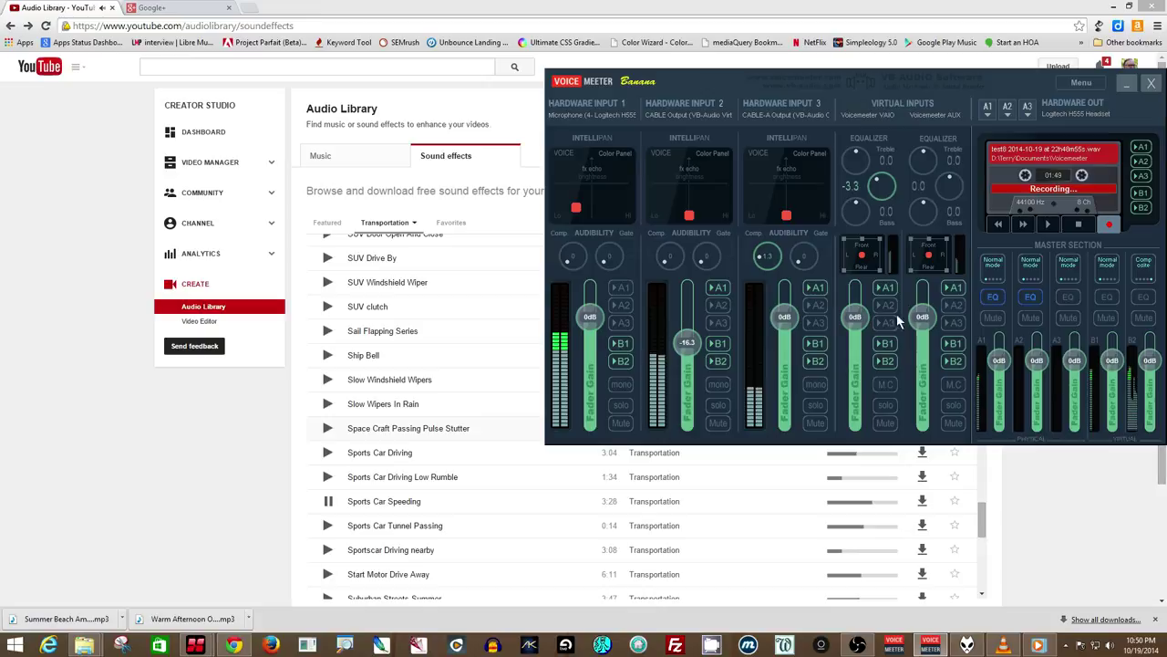
pyautogui.moveTo(856, 324); pyautogui.dragTo(857, 338)
pyautogui.moveTo(856, 335); pyautogui.dragTo(855, 336)
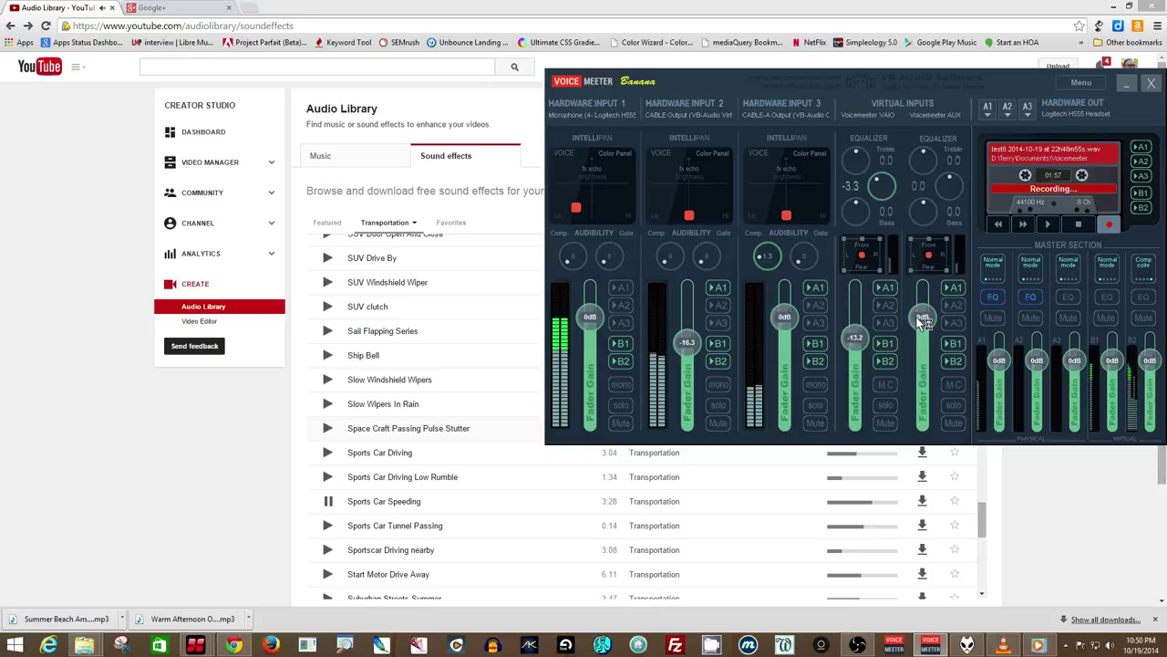
pyautogui.moveTo(921, 321); pyautogui.dragTo(922, 335)
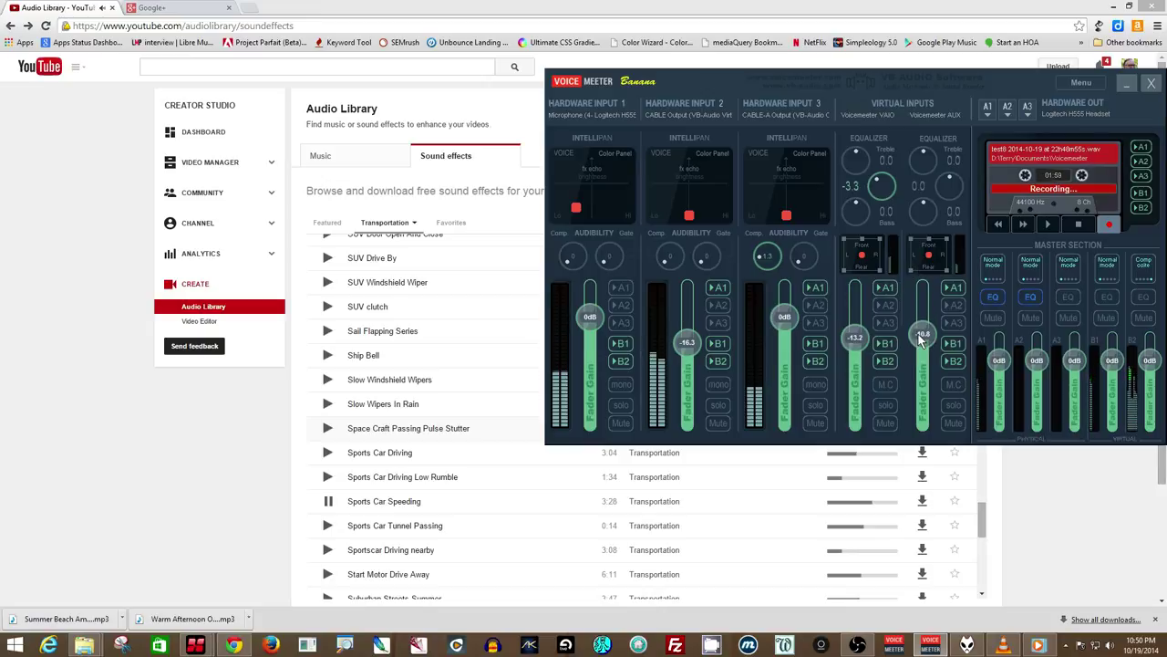
pyautogui.moveTo(690, 350); pyautogui.dragTo(693, 351)
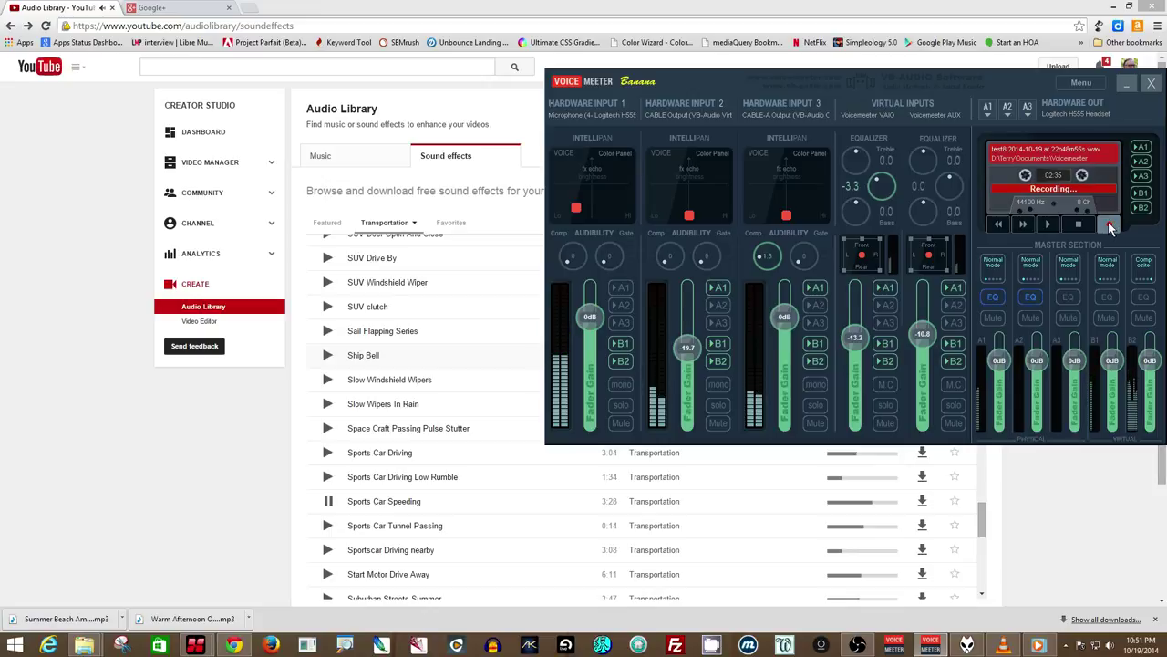
# Stop the test8 recording and pause Windows Media Player
pyautogui.click(1109, 226)
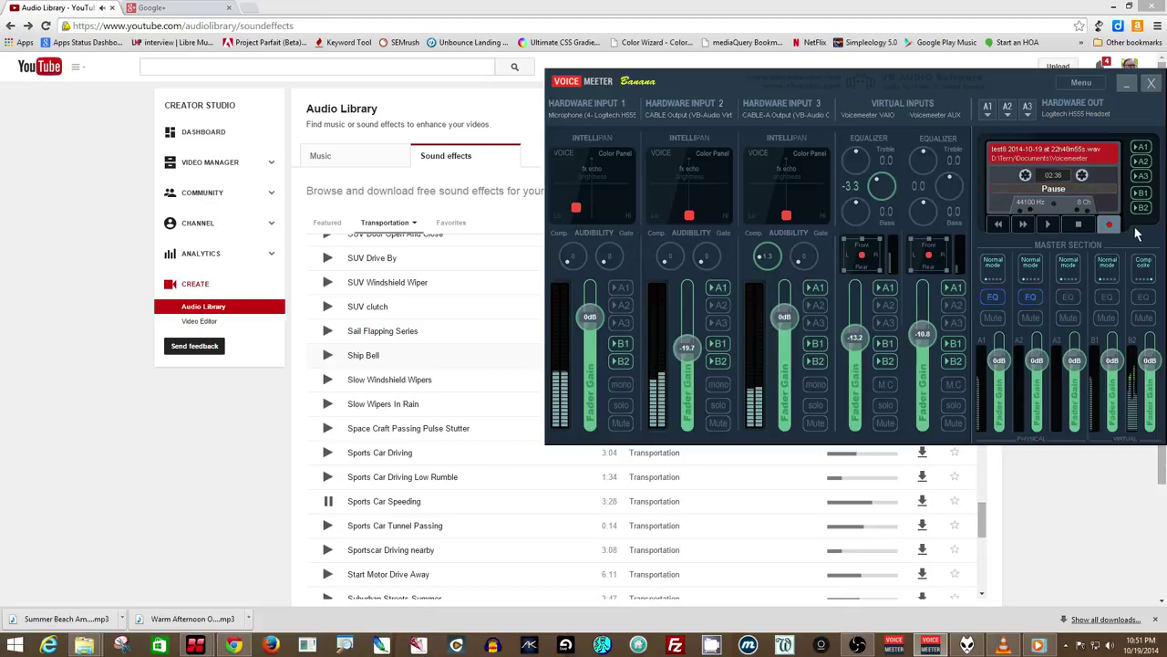
pyautogui.click(1083, 226)
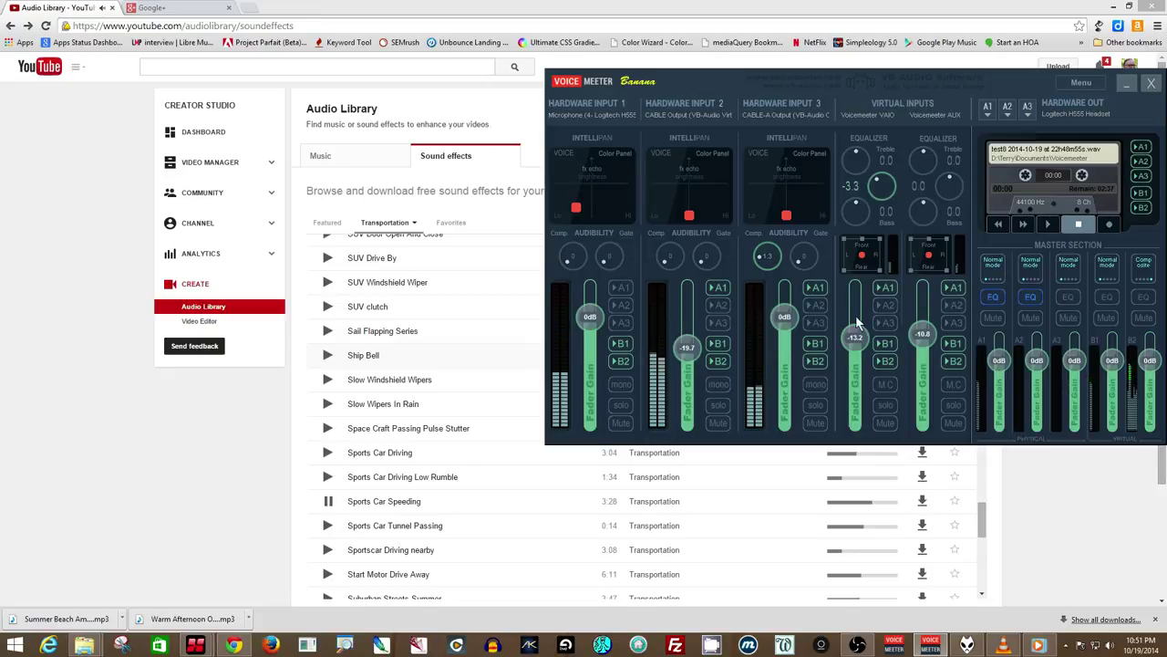
pyautogui.click(1038, 644)
pyautogui.click(275, 500)
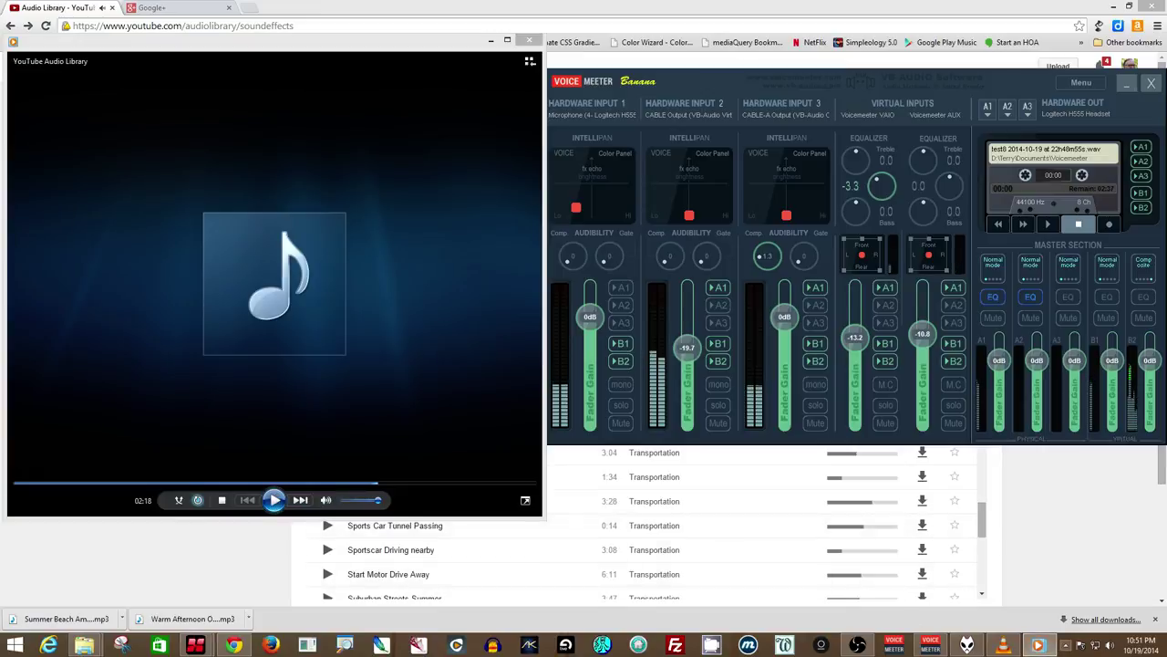
# Stop playback in VLC, foobar2000 and the Sports Car Speeding preview
pyautogui.click(1004, 644)
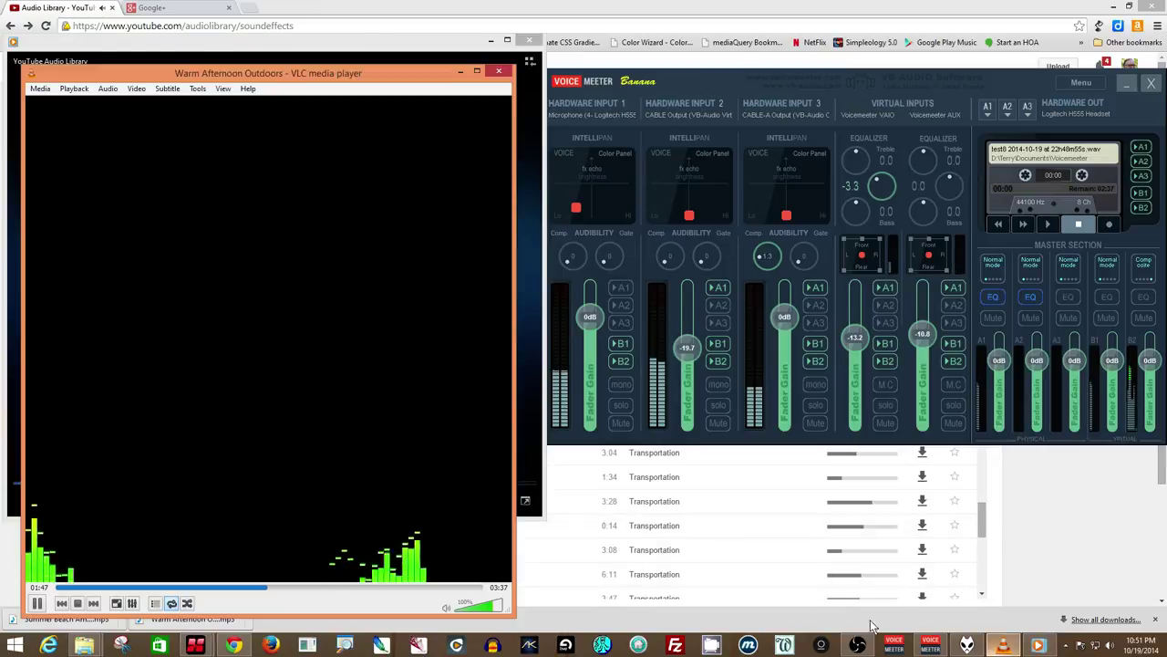
pyautogui.click(154, 613)
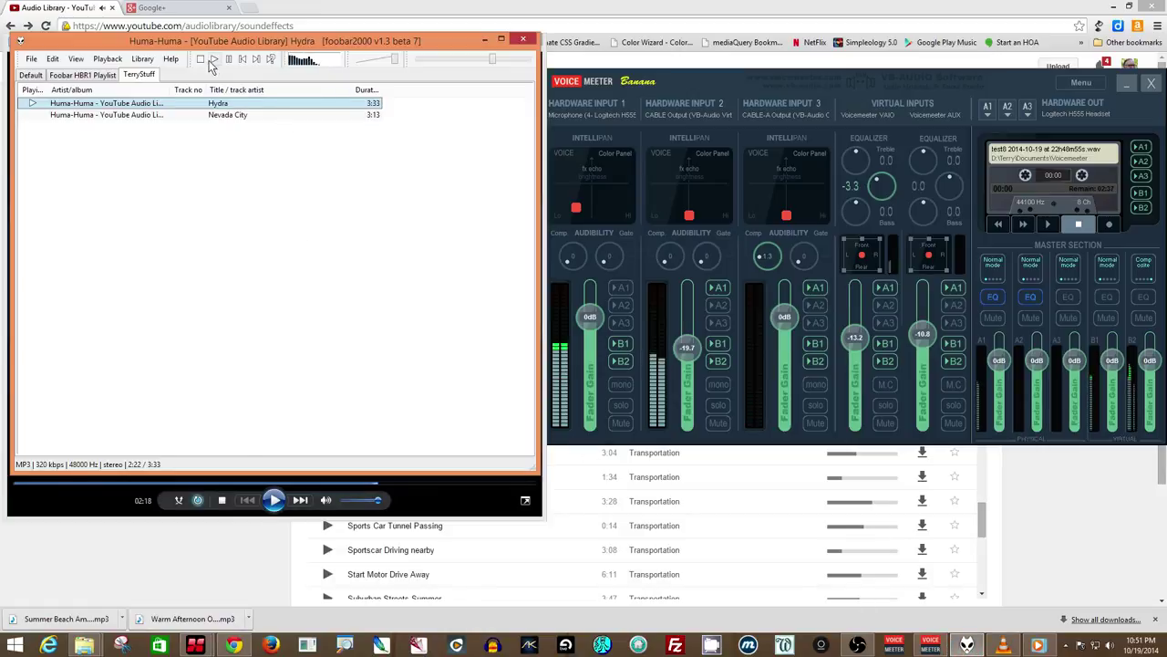
pyautogui.click(200, 58)
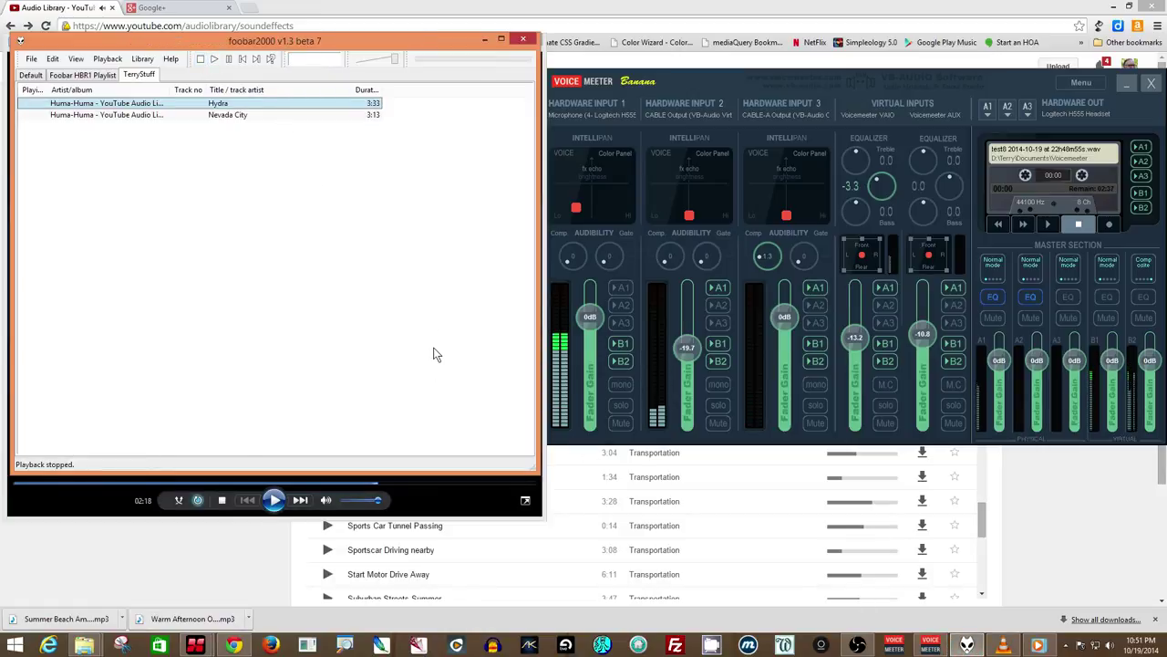
pyautogui.click(155, 547)
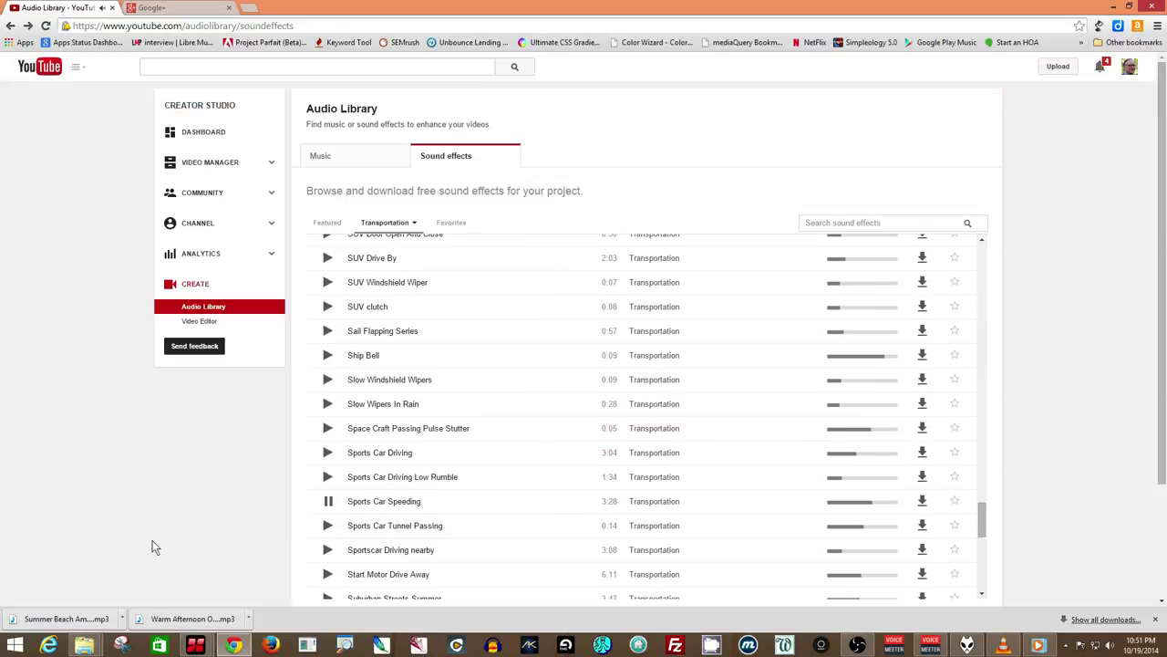
pyautogui.click(327, 502)
pyautogui.moveTo(195, 644)
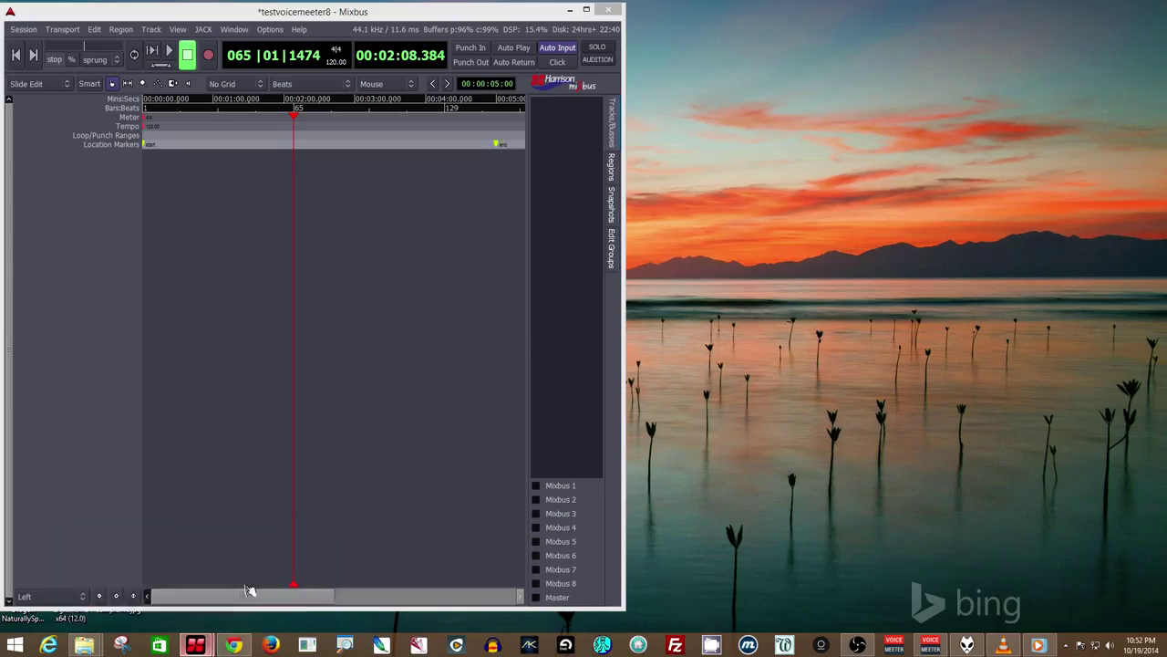
# Bring Mixbus forward and open Session > Import's Add existing audio dialog on the Voicemeeter folder
pyautogui.click(241, 584)
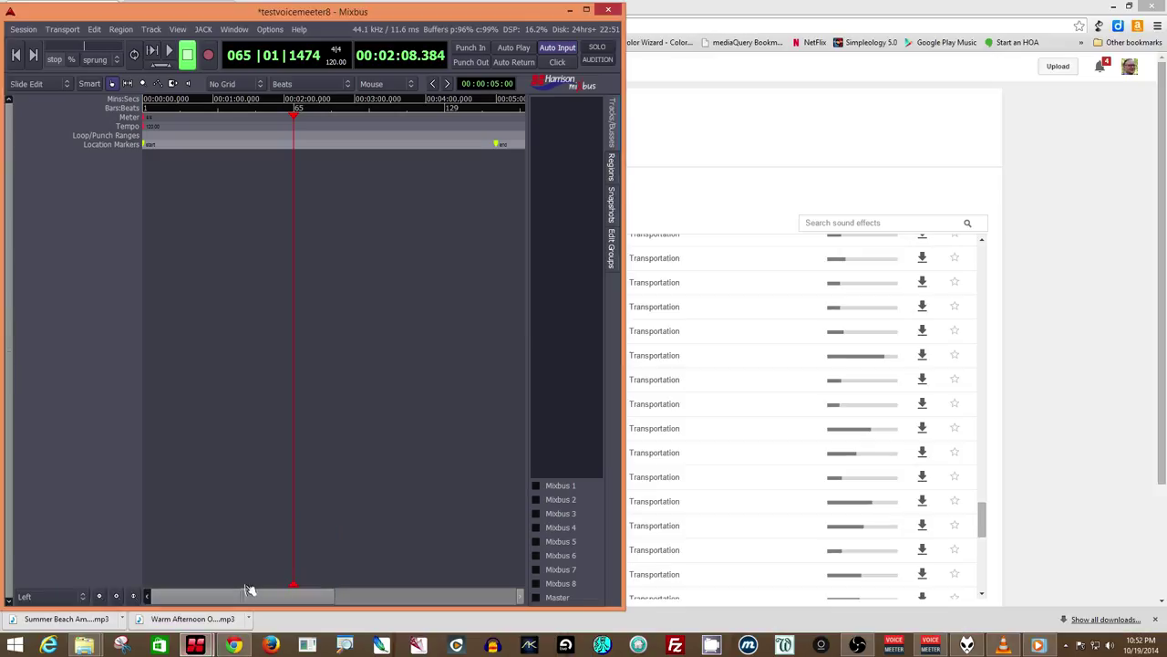
pyautogui.click(24, 30)
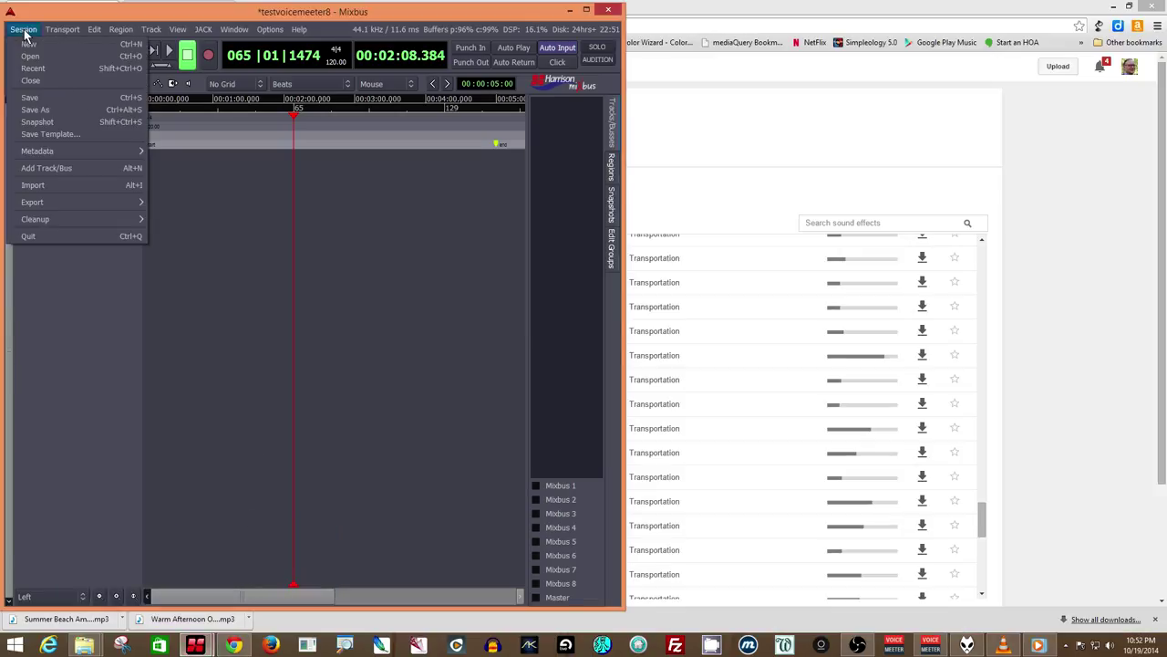
pyautogui.click(56, 184)
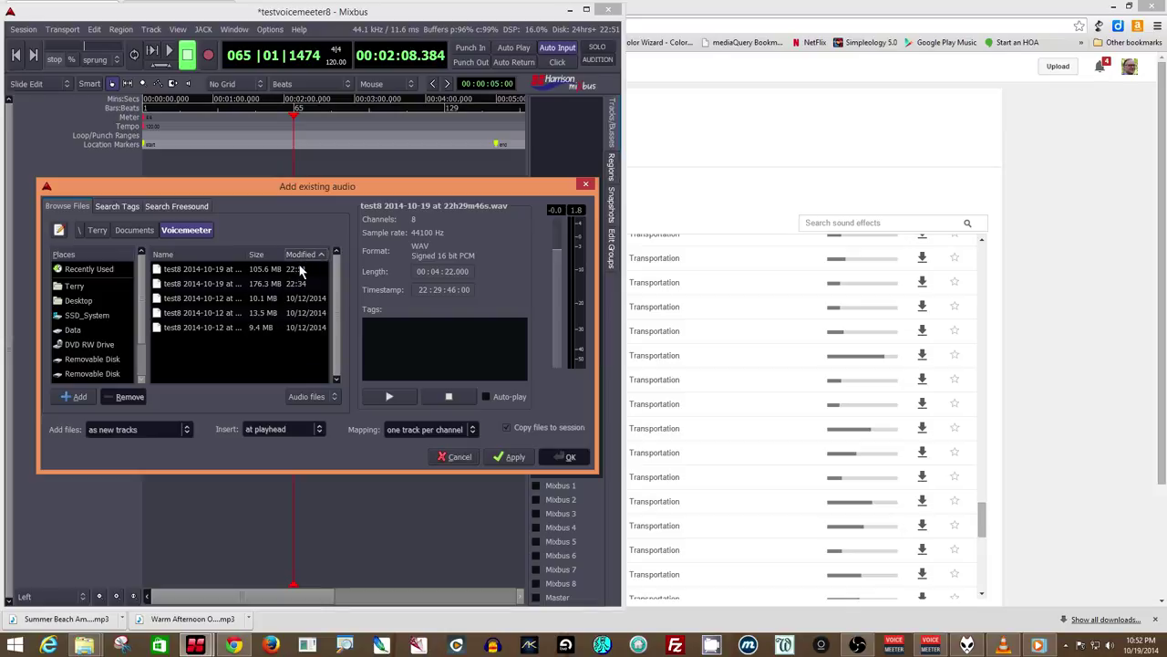
# Select the newest test8 recording to add as new tracks, inserted at session start
pyautogui.click(218, 271)
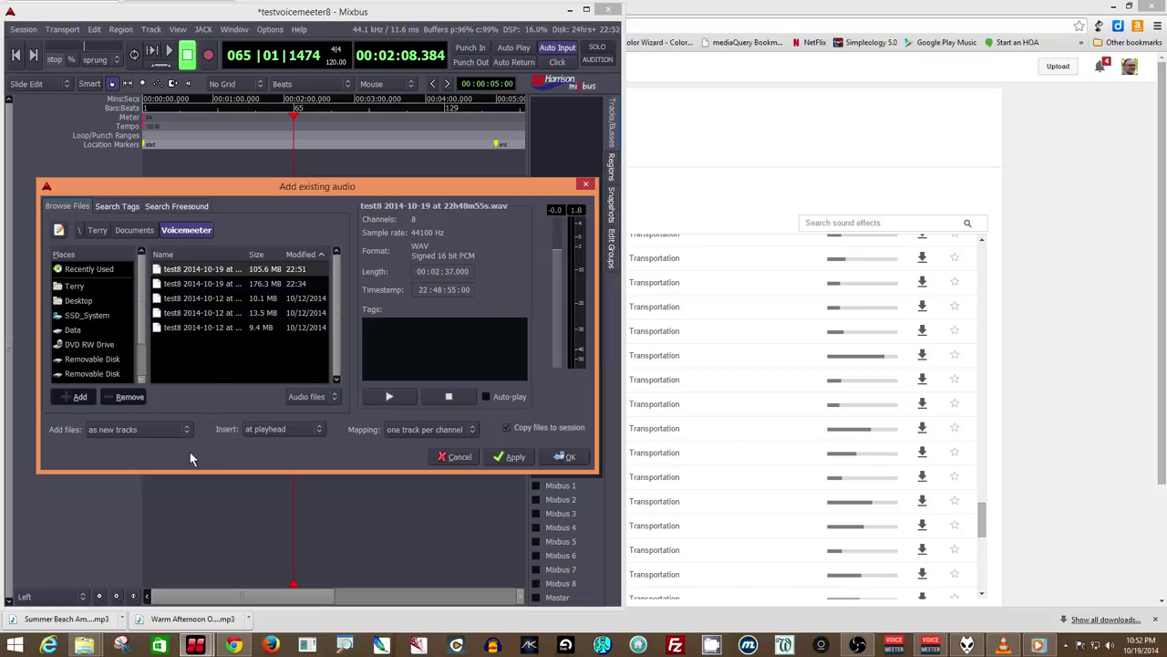
pyautogui.click(127, 425)
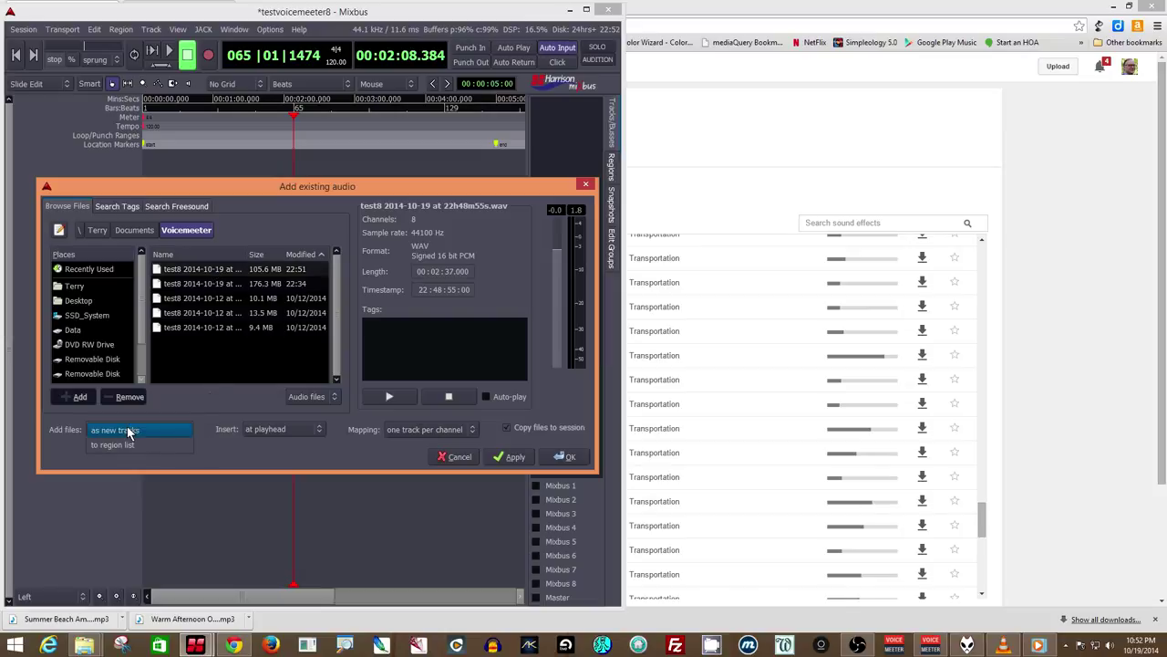
pyautogui.click(141, 429)
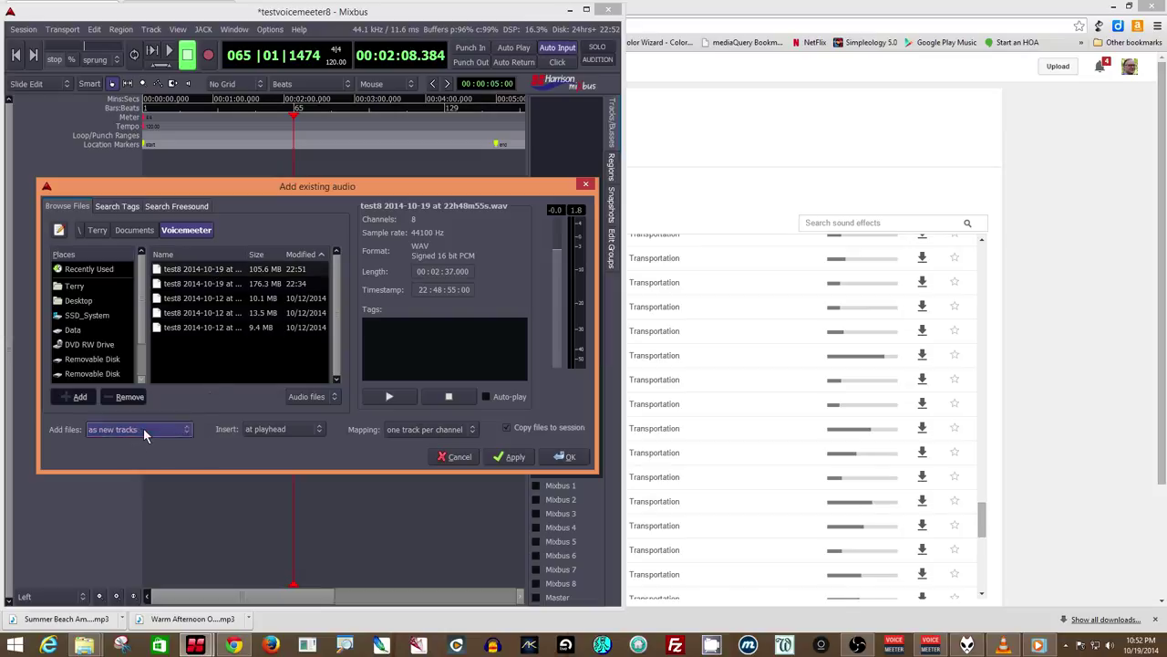
pyautogui.click(320, 430)
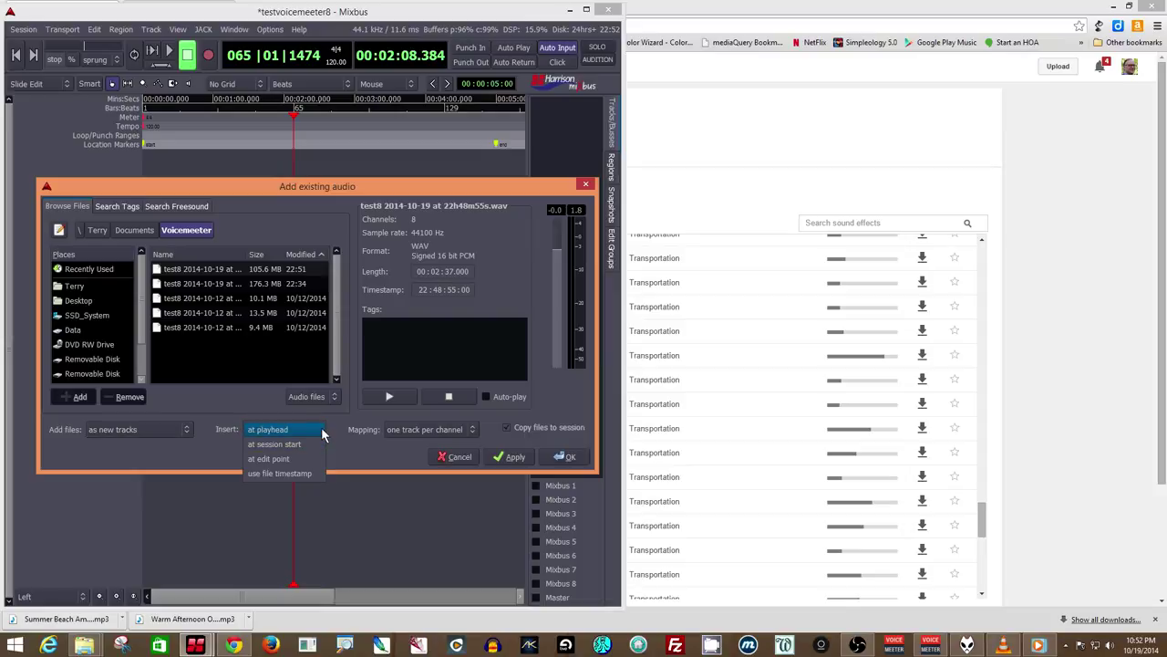
pyautogui.click(319, 429)
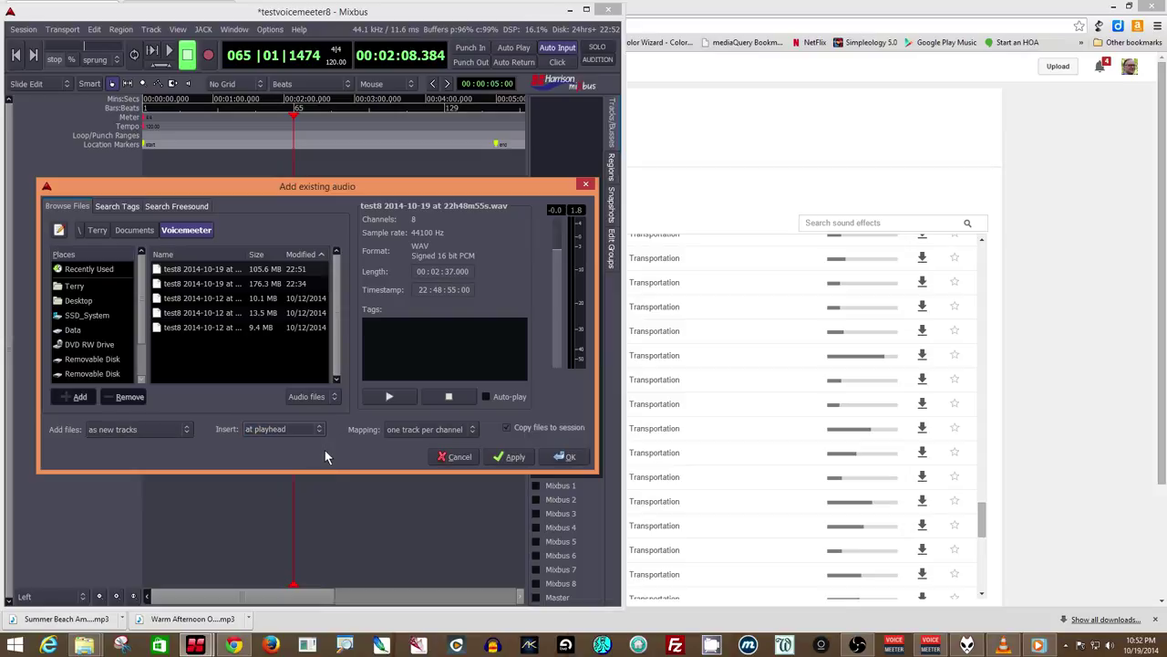
pyautogui.click(314, 429)
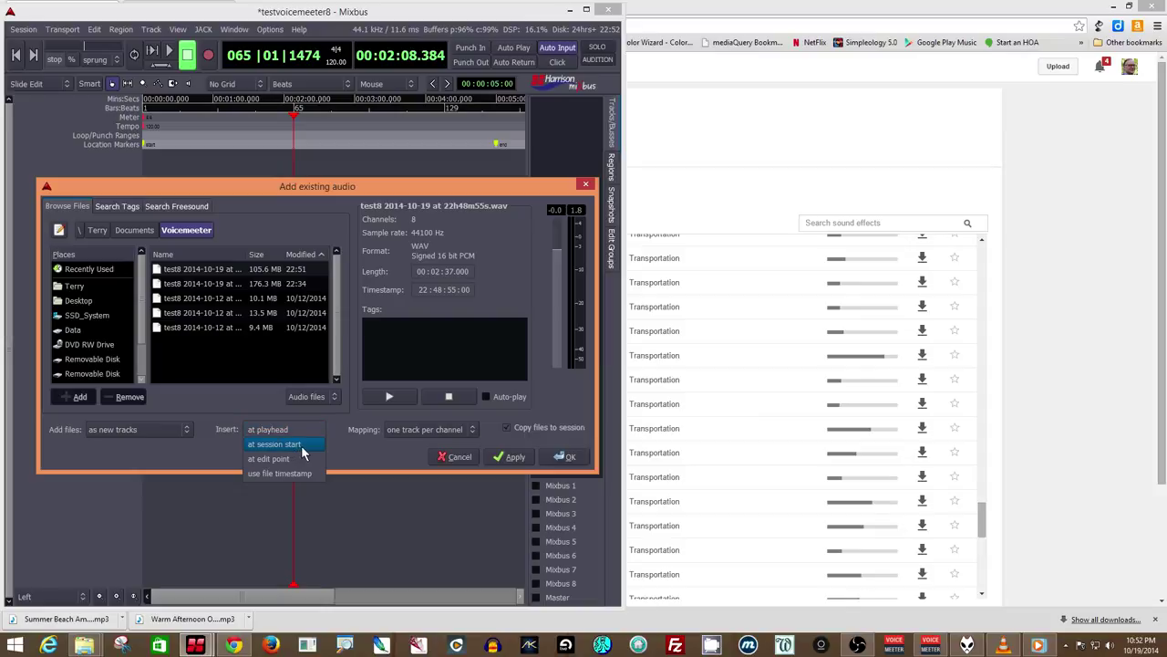
pyautogui.click(307, 445)
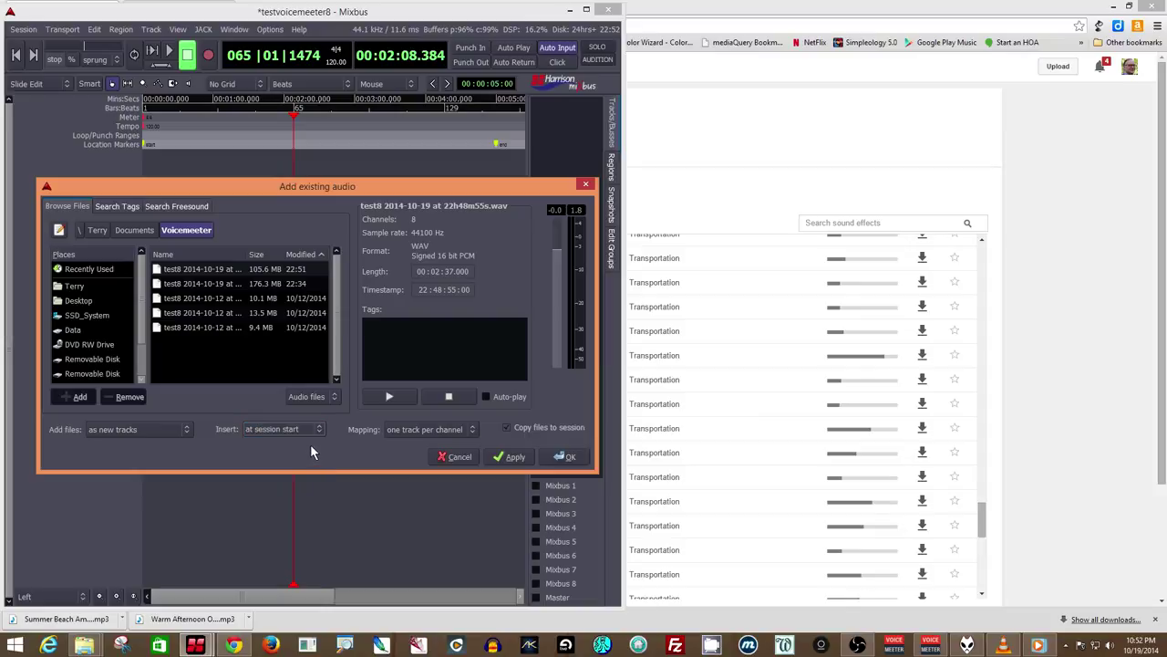
# Set mapping to one track per channel, then preview the test8 recording and stop
pyautogui.click(425, 430)
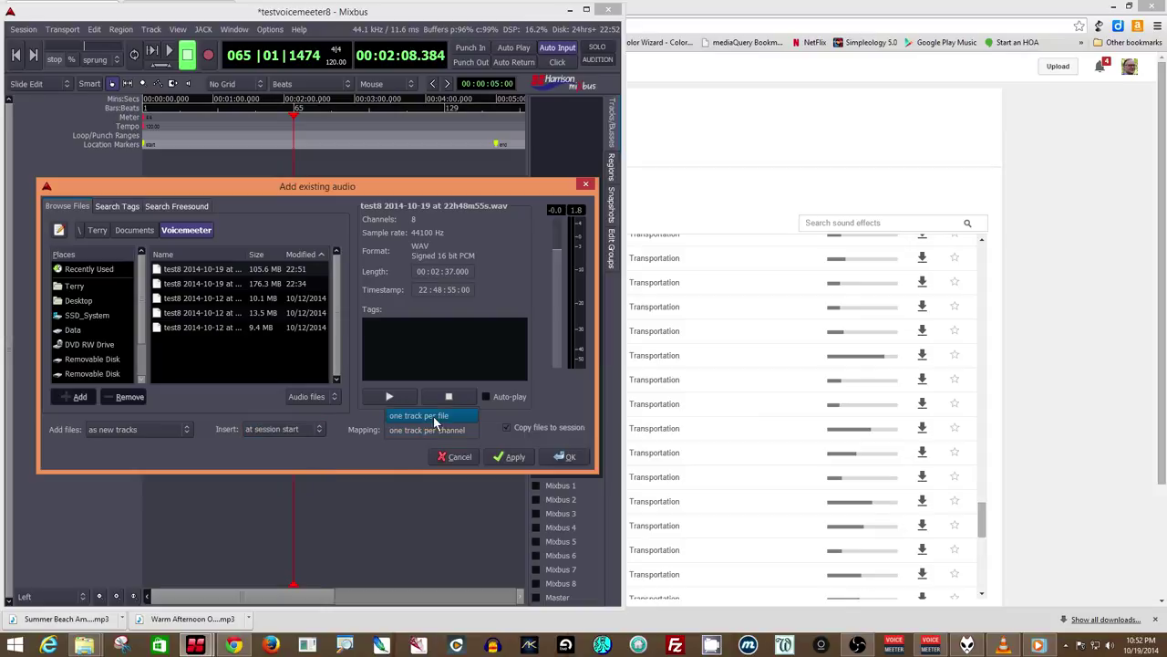
pyautogui.click(434, 418)
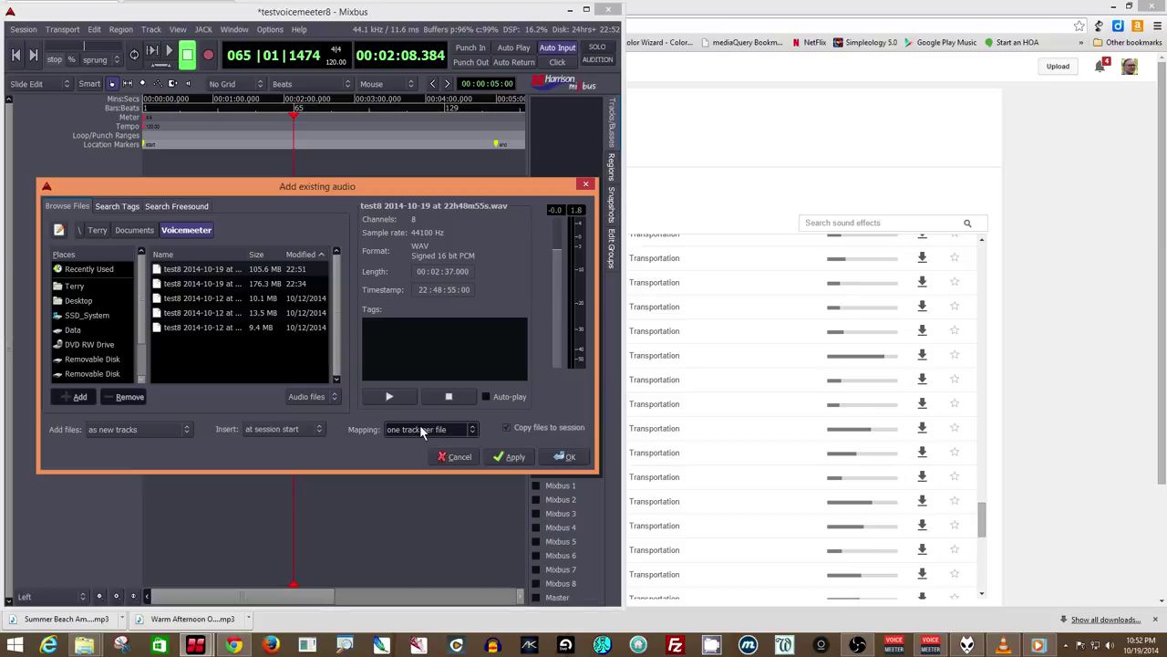
pyautogui.click(419, 425)
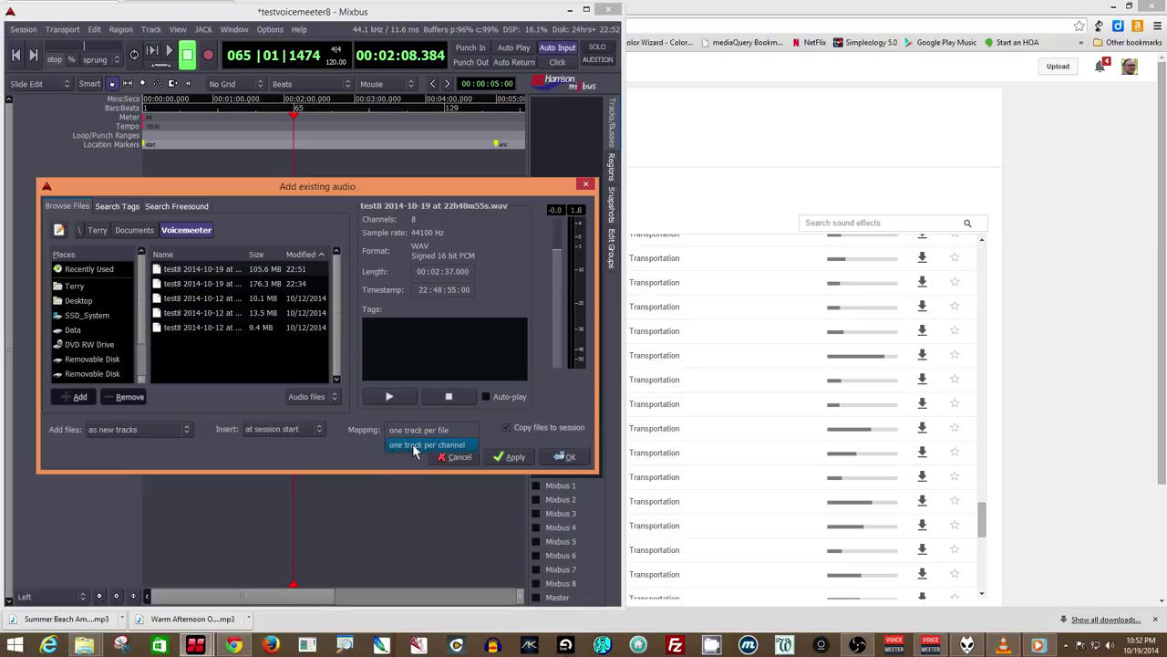
pyautogui.click(404, 445)
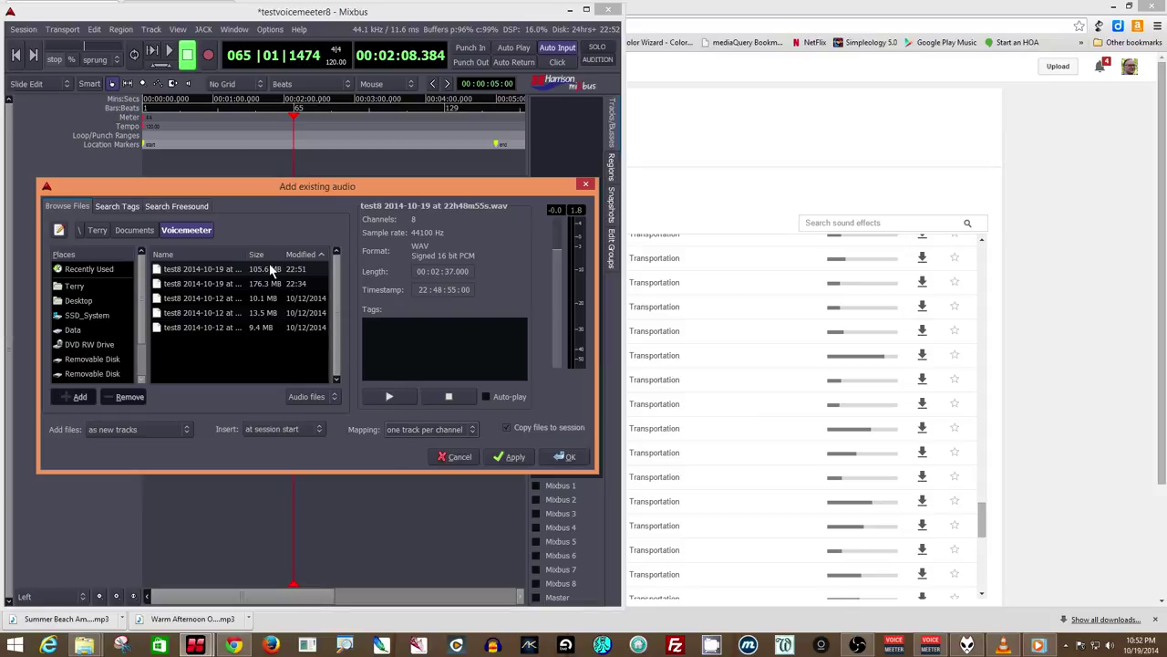
pyautogui.click(271, 271)
pyautogui.click(398, 400)
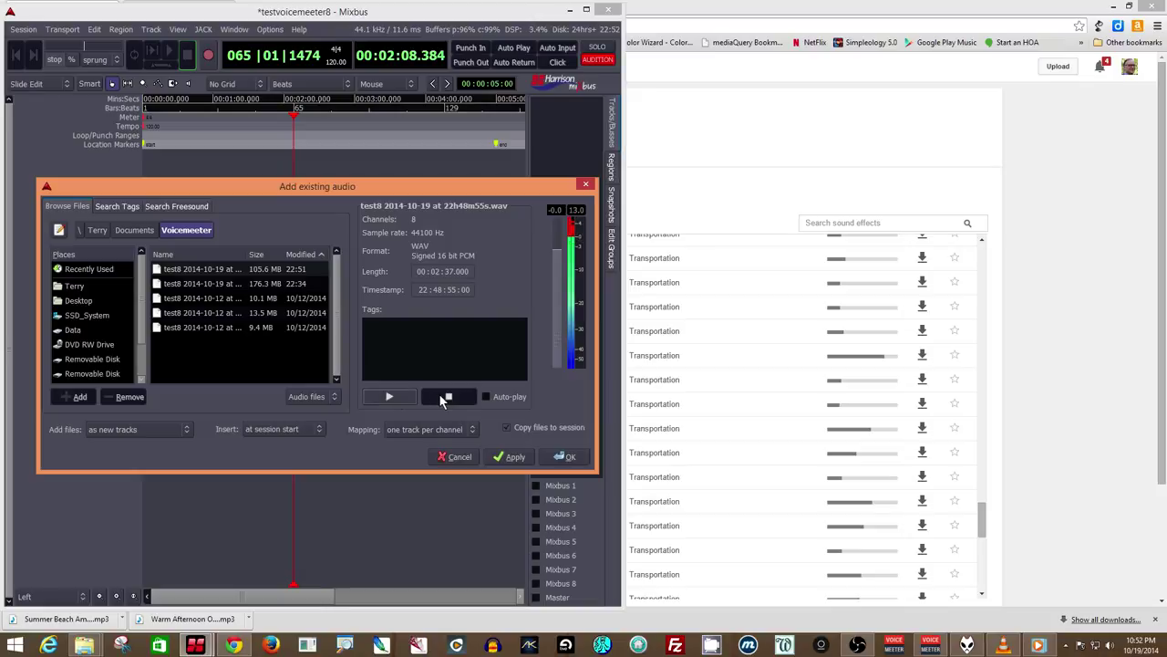
pyautogui.click(439, 399)
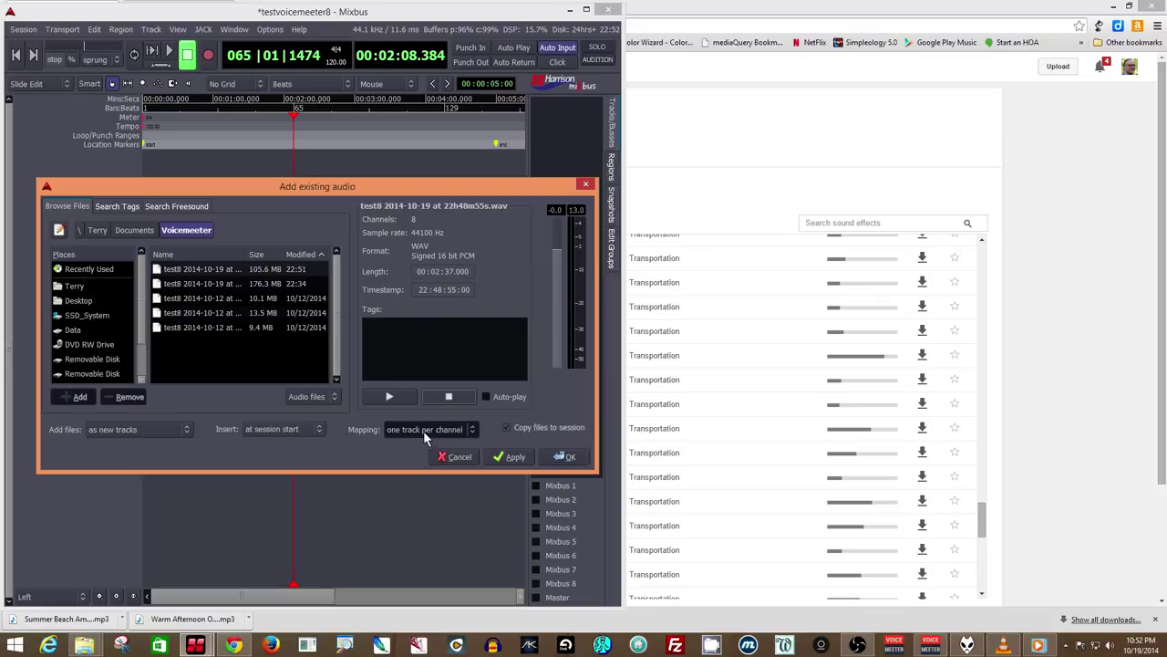
# Apply the import as eight test8 tracks, close the dialog, and play from session start for about 30 seconds
pyautogui.click(508, 459)
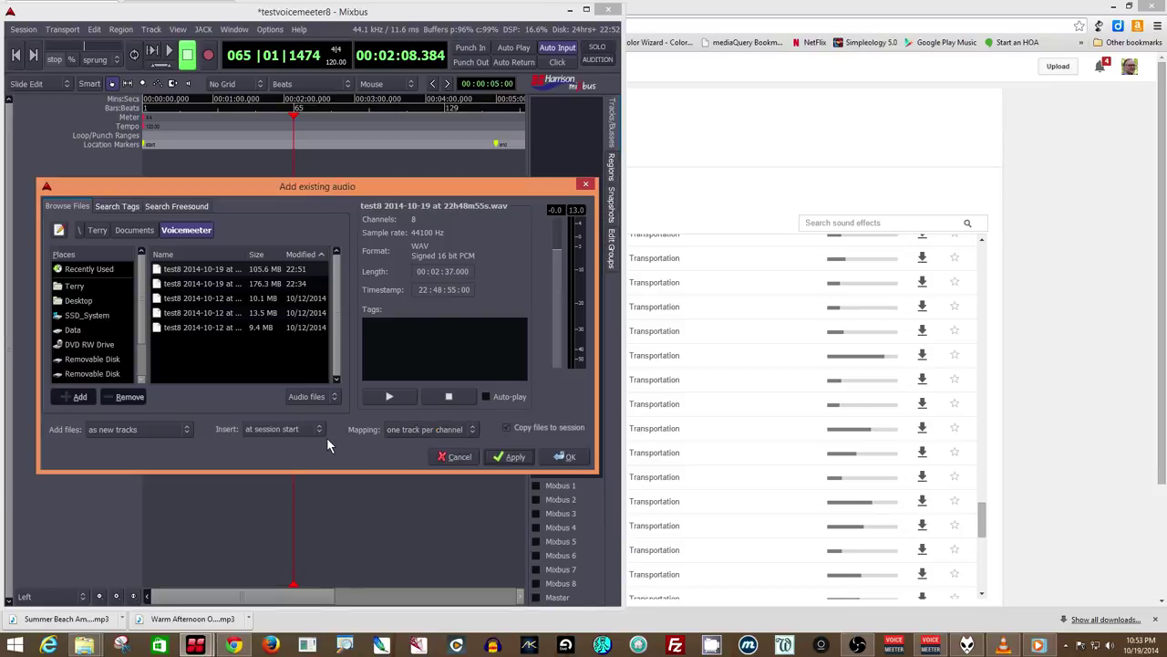
pyautogui.click(441, 452)
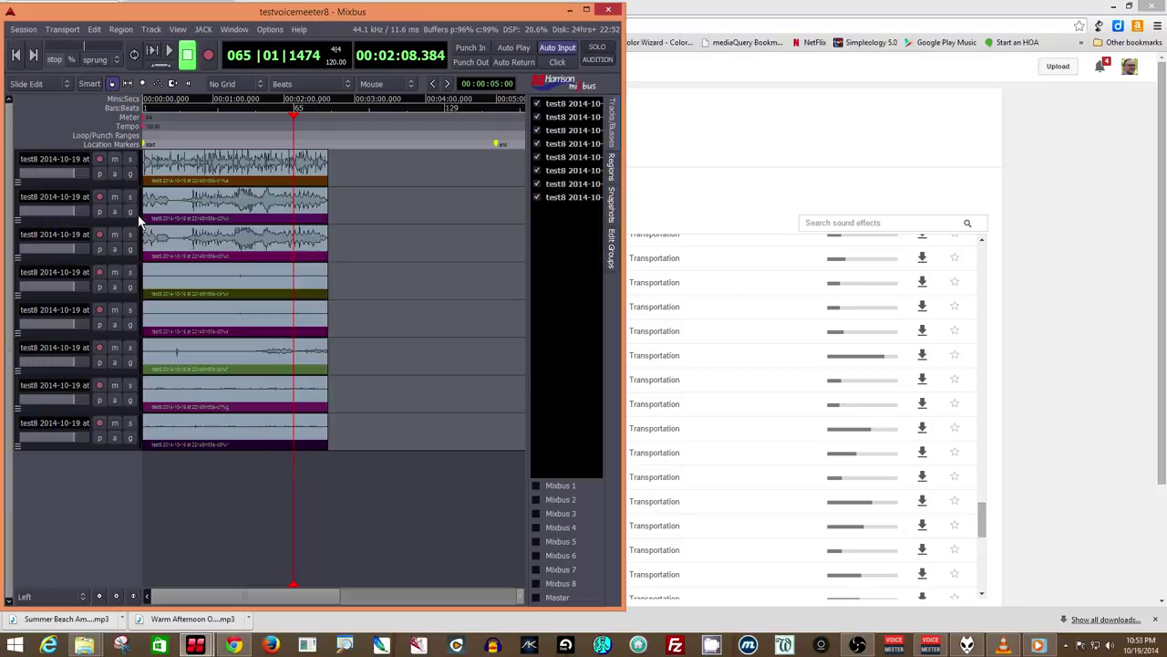
pyautogui.click(22, 56)
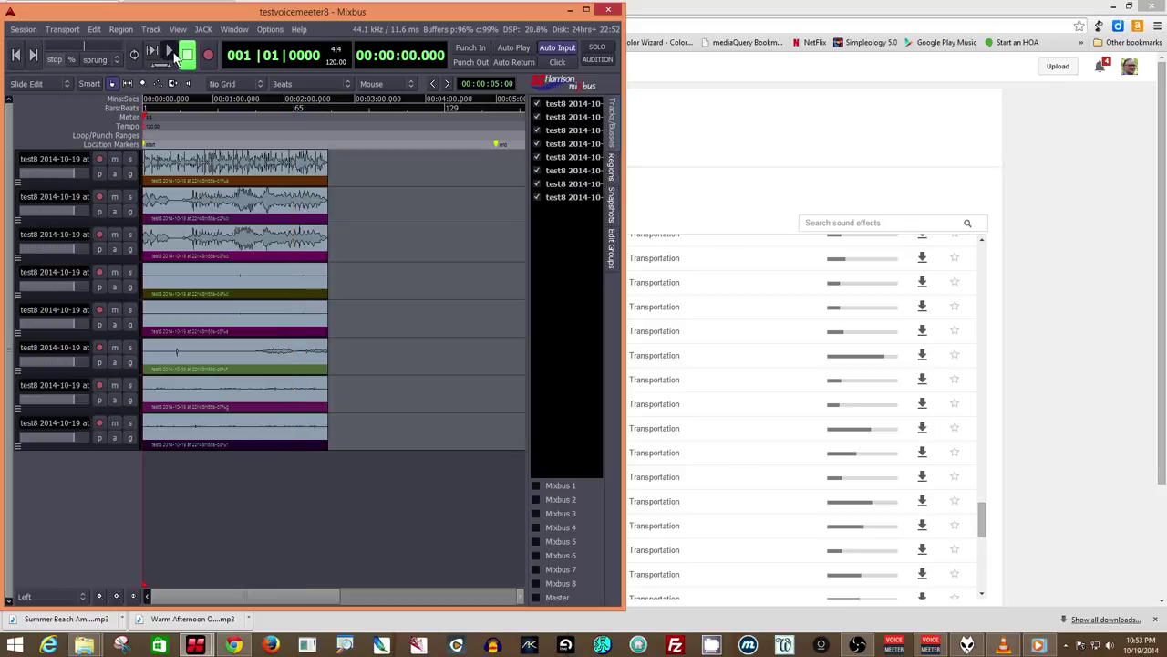
pyautogui.click(170, 52)
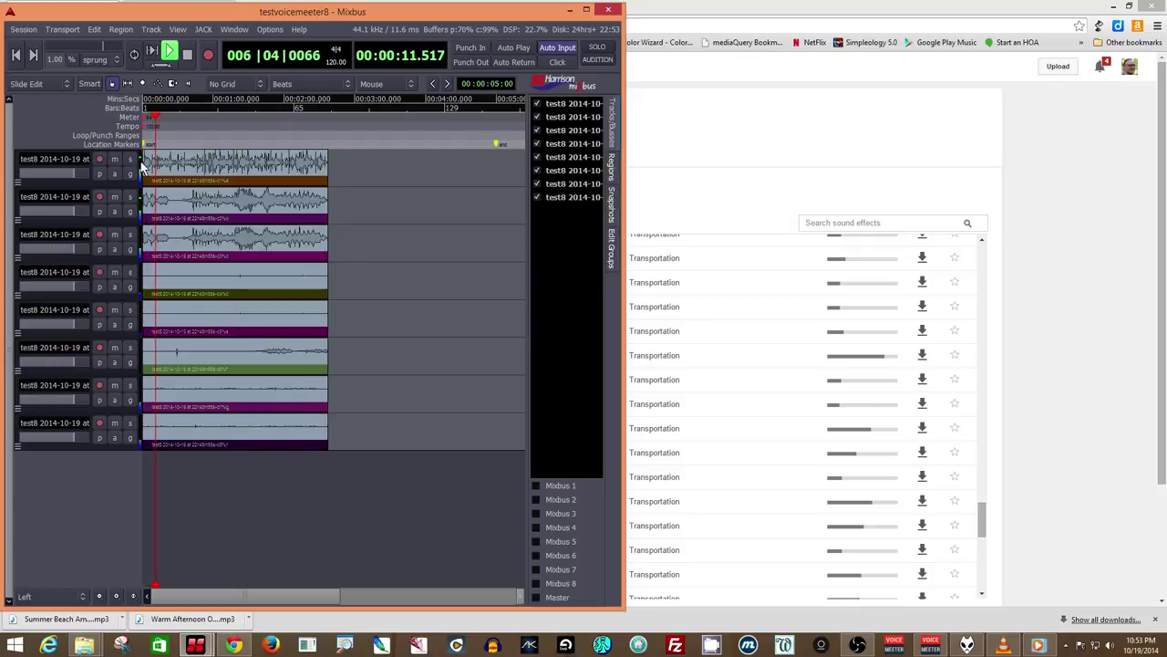
pyautogui.click(70, 171)
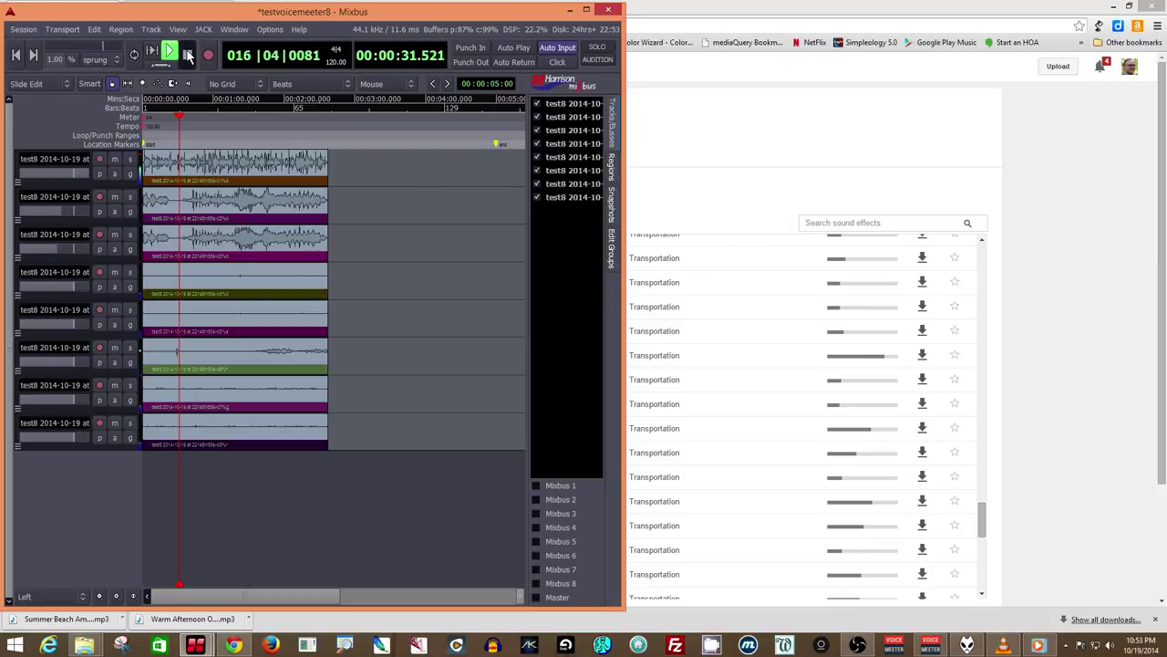
pyautogui.click(187, 53)
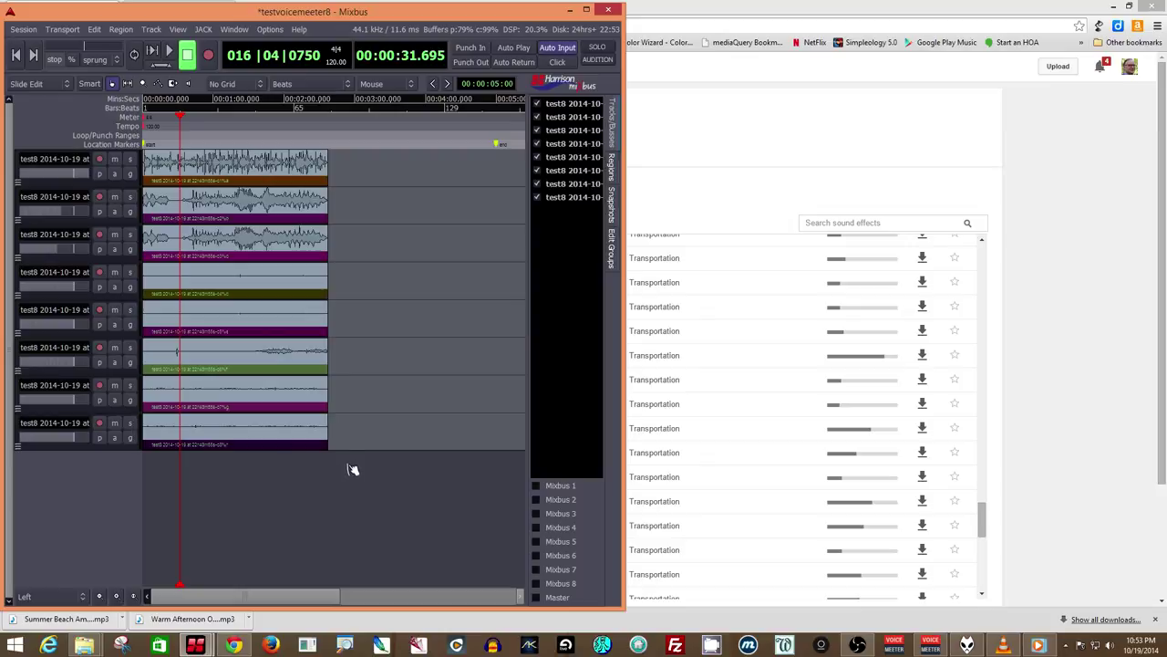
# Bring the Voicemeeter Banana mixer, with test8 loaded in its recorder, in front of Mixbus
pyautogui.click(932, 645)
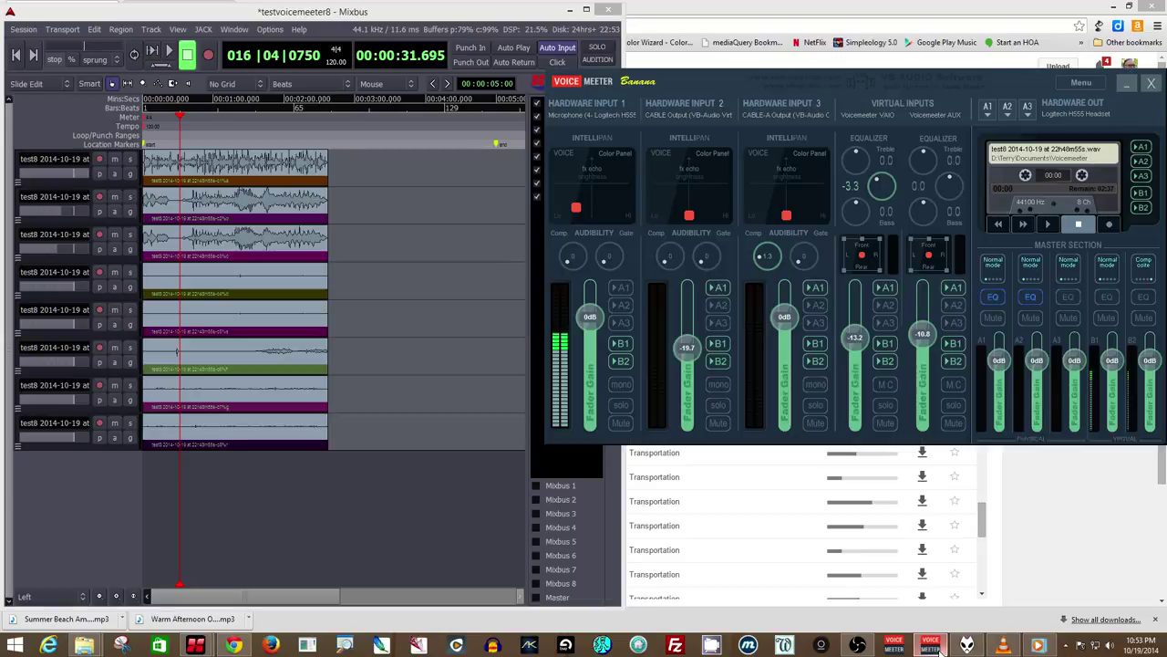